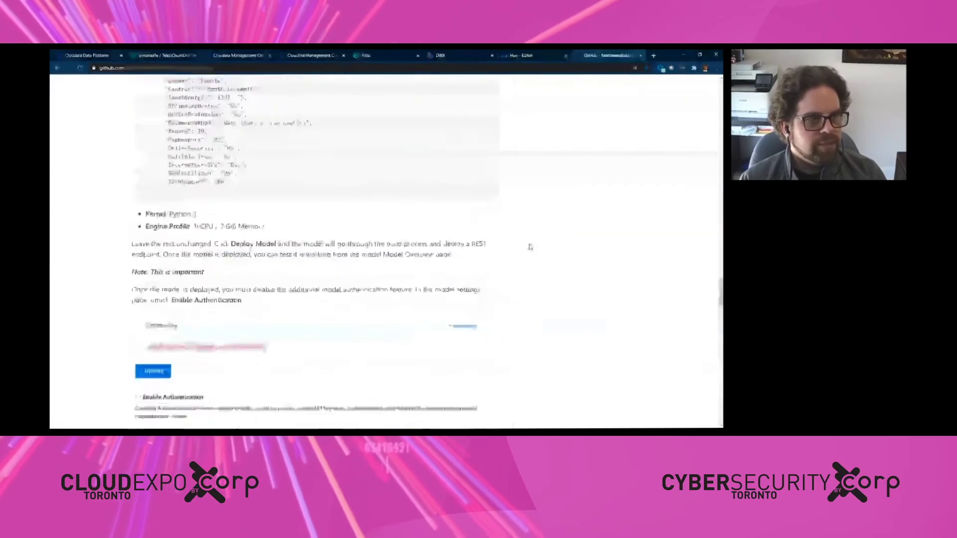
Step: Review the cml_churn_demo_mlops repository's file list and README, from the project overview through the model training and serving sections
{"action": "scroll", "coordinate": [534, 247], "scroll_direction": "up", "scroll_amount": 15}
{"action": "scroll", "coordinate": [535, 250], "scroll_direction": "up", "scroll_amount": 15}
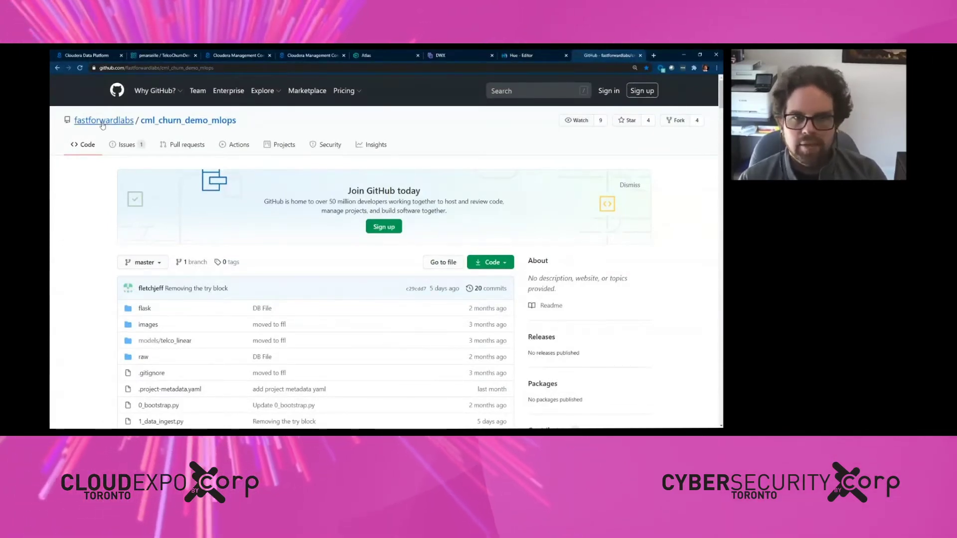
{"action": "mouse_move", "coordinate": [102, 124]}
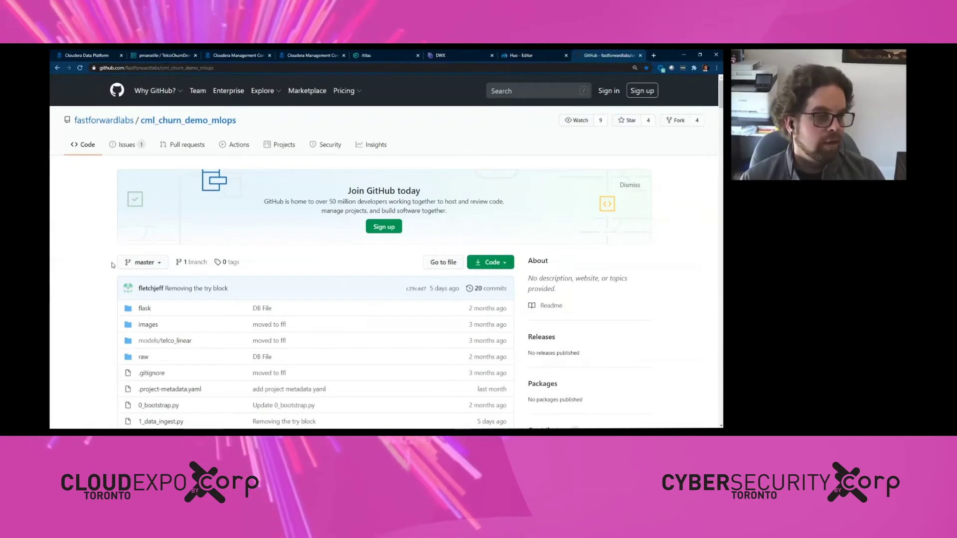
{"action": "scroll", "coordinate": [256, 299], "scroll_direction": "down", "scroll_amount": 10}
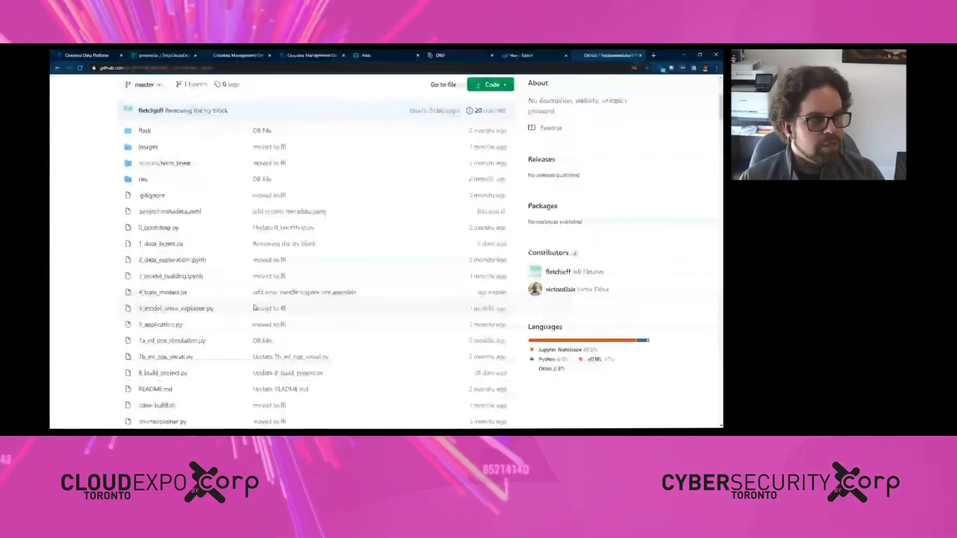
{"action": "scroll", "coordinate": [256, 300], "scroll_direction": "up", "scroll_amount": 2}
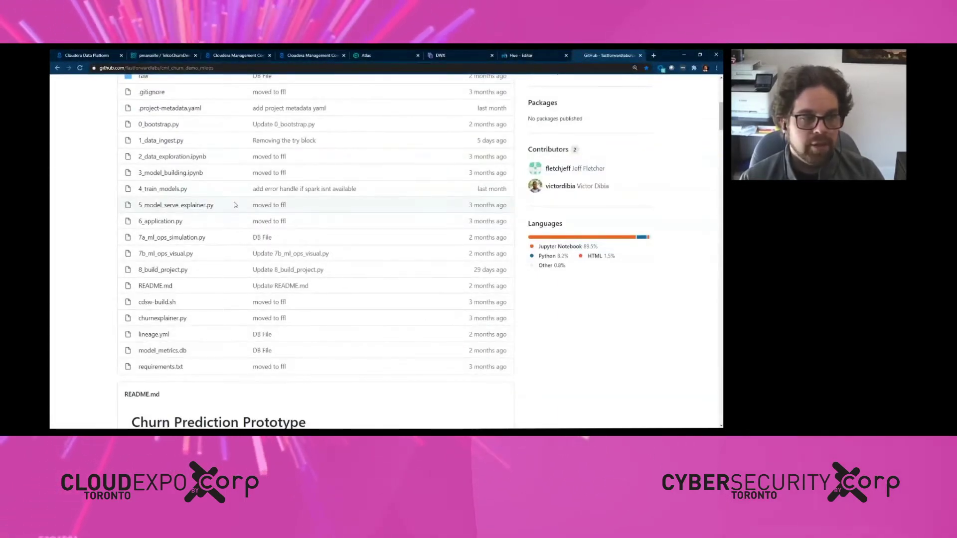
{"action": "scroll", "coordinate": [234, 204], "scroll_direction": "down", "scroll_amount": 10}
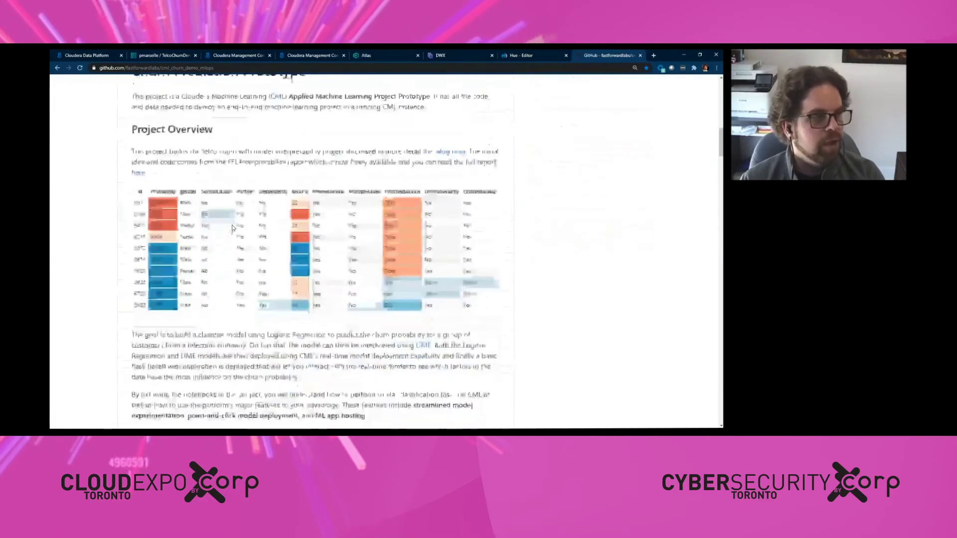
{"action": "scroll", "coordinate": [232, 228], "scroll_direction": "down", "scroll_amount": 15}
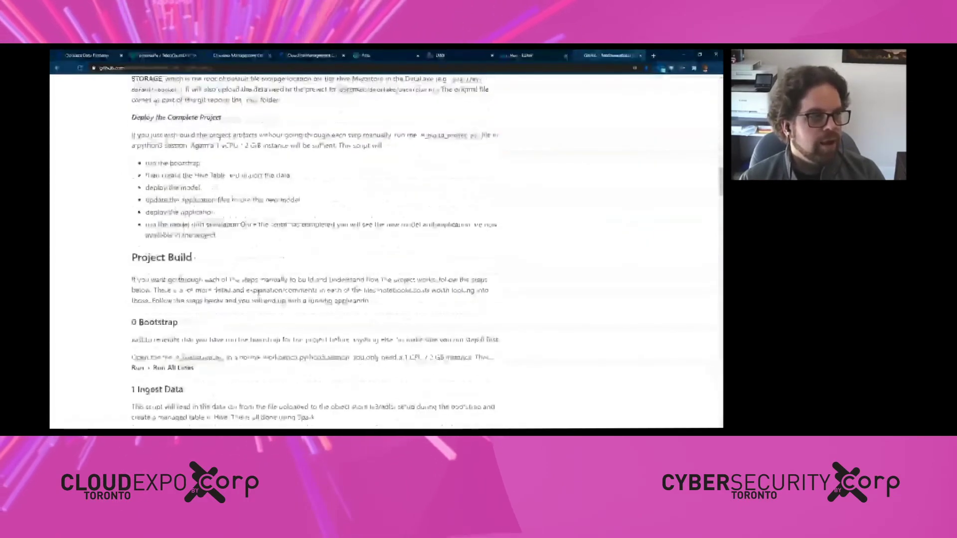
{"action": "scroll", "coordinate": [259, 292], "scroll_direction": "down", "scroll_amount": 10}
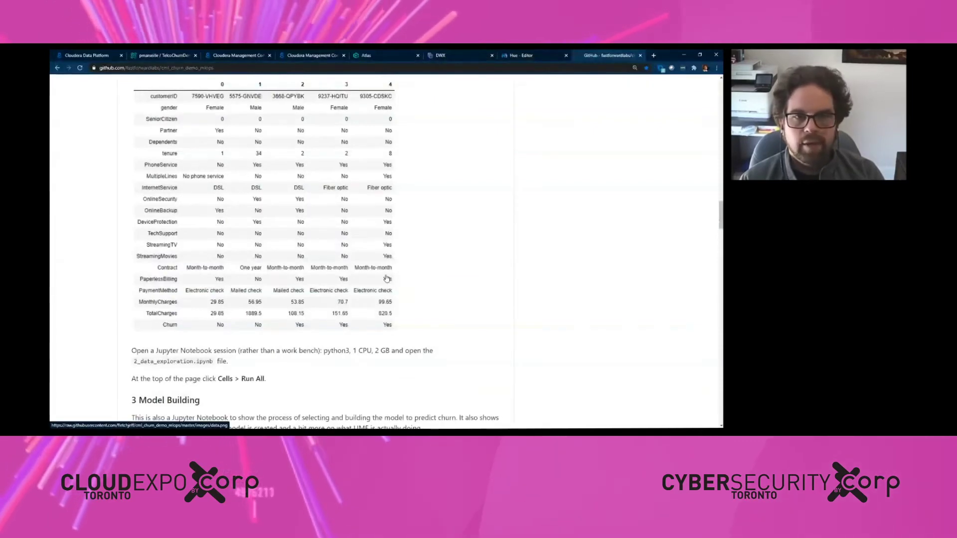
{"action": "scroll", "coordinate": [387, 278], "scroll_direction": "down", "scroll_amount": 3}
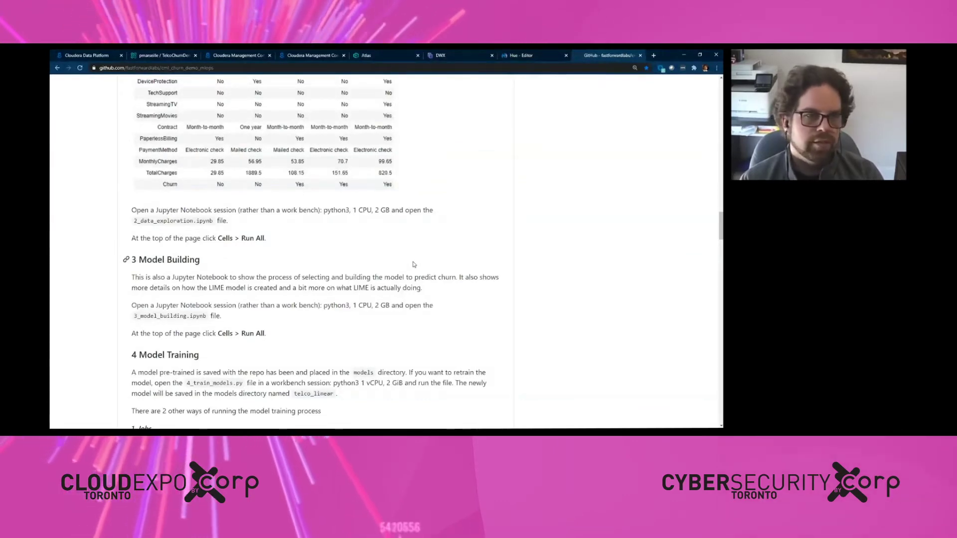
{"action": "scroll", "coordinate": [413, 265], "scroll_direction": "down", "scroll_amount": 7}
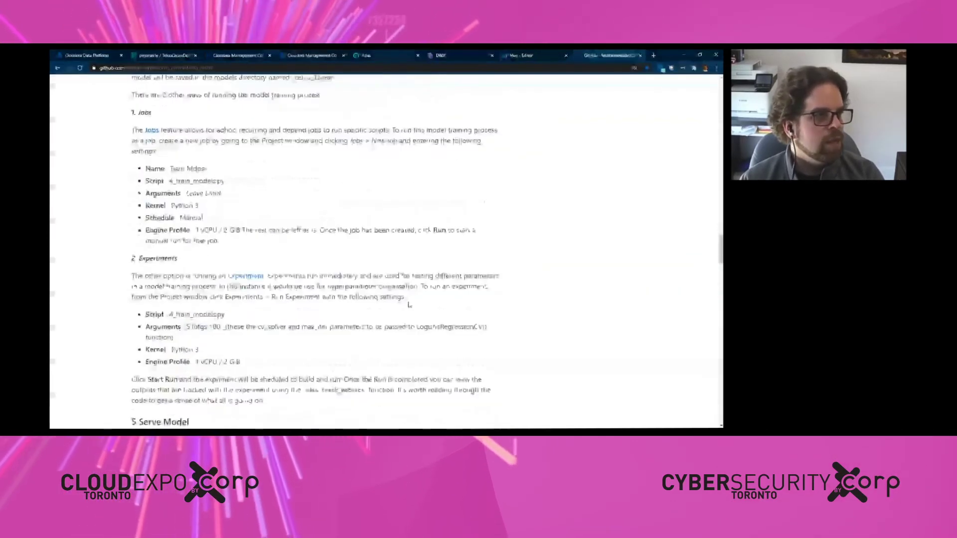
Step: Open the Model Explainer model in the TelcoChurnDemo project and test it with the sample input
{"action": "left_click", "coordinate": [165, 55]}
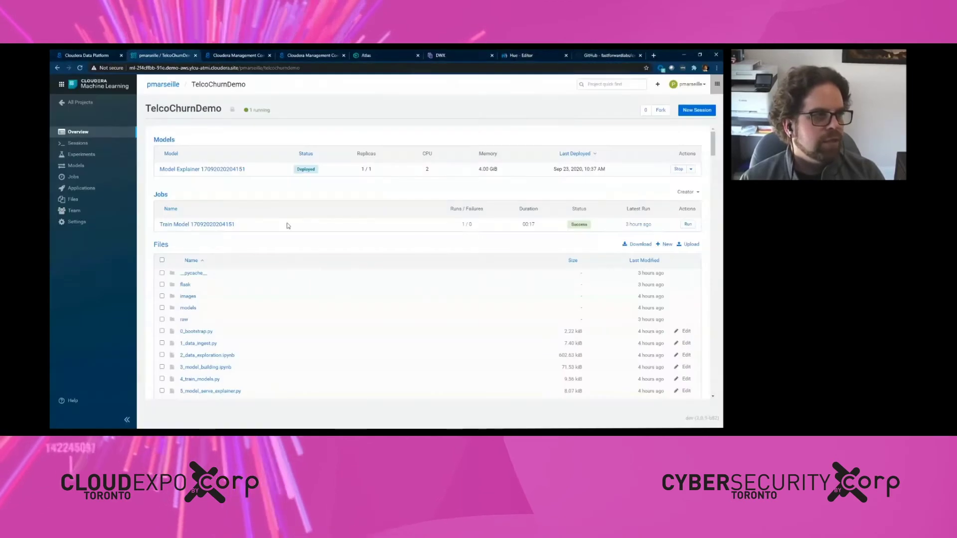
{"action": "left_click", "coordinate": [212, 170]}
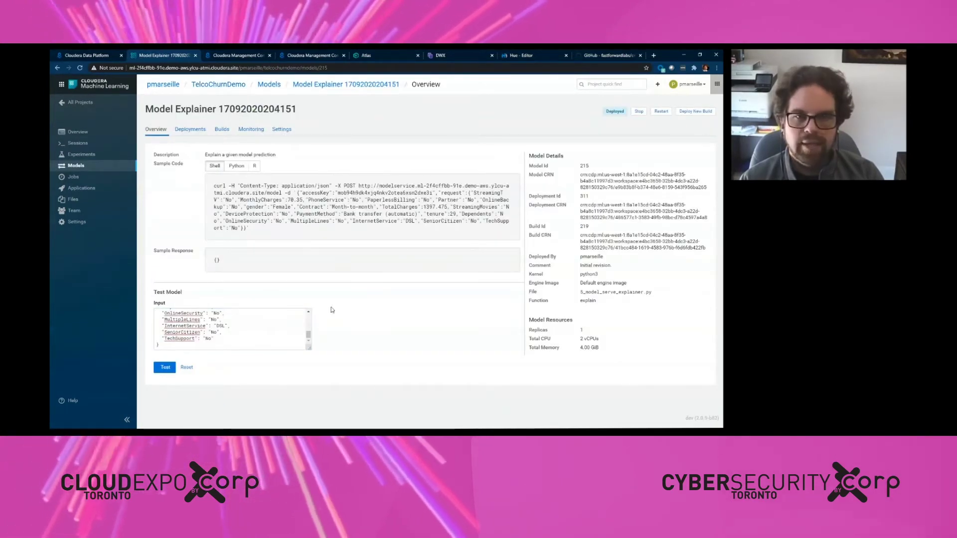
{"action": "left_click", "coordinate": [164, 368]}
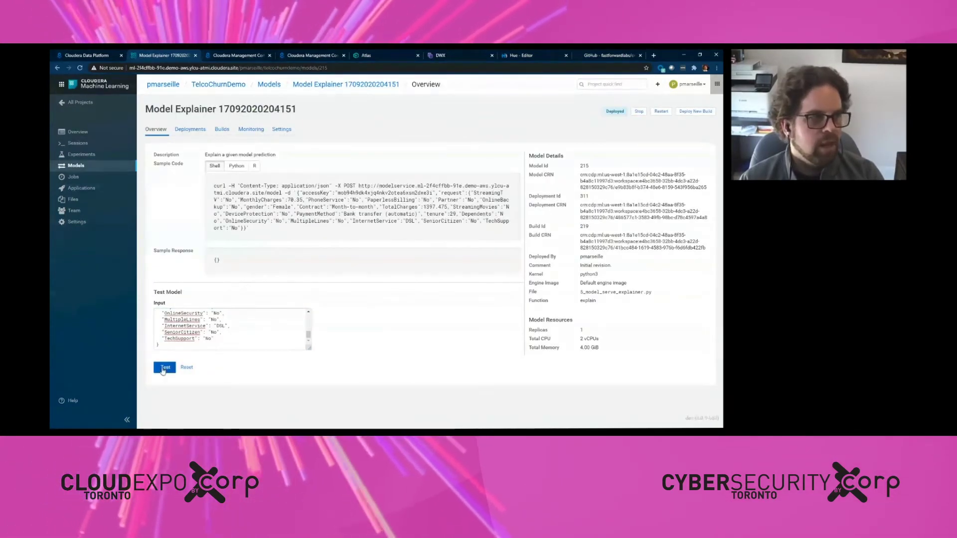
Step: Examine the model's sample request and the test response, including the explanation values, churn probability and uuid
{"action": "left_click_drag", "start_coordinate": [213, 186], "coordinate": [343, 251]}
{"action": "scroll", "coordinate": [343, 250], "scroll_direction": "down", "scroll_amount": 10}
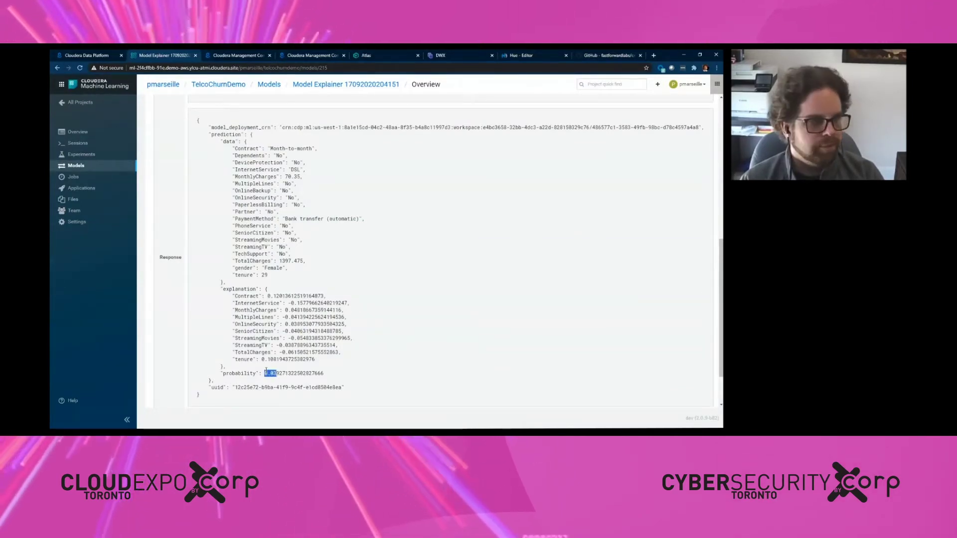
{"action": "scroll", "coordinate": [377, 312], "scroll_direction": "down", "scroll_amount": 2}
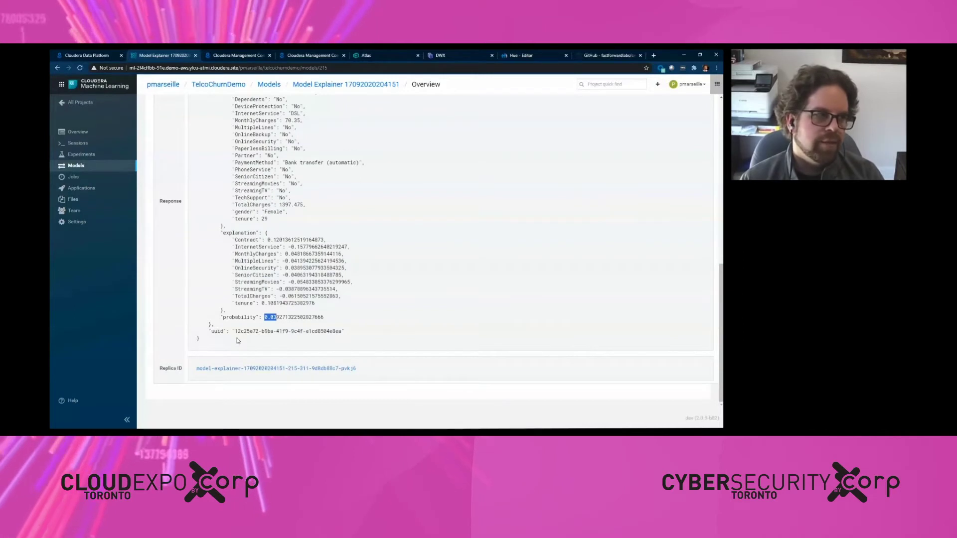
{"action": "left_click_drag", "start_coordinate": [326, 327], "coordinate": [347, 331]}
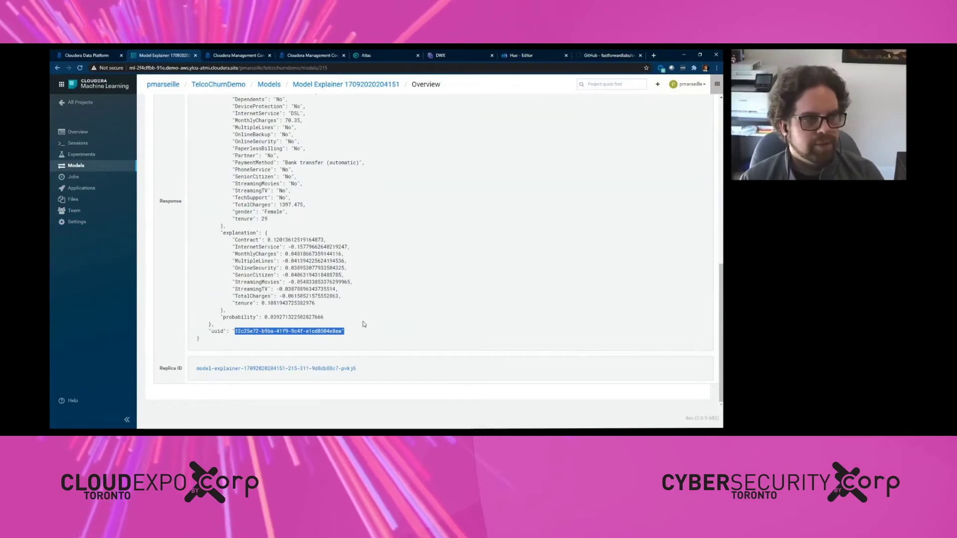
{"action": "scroll", "coordinate": [363, 324], "scroll_direction": "up", "scroll_amount": 15}
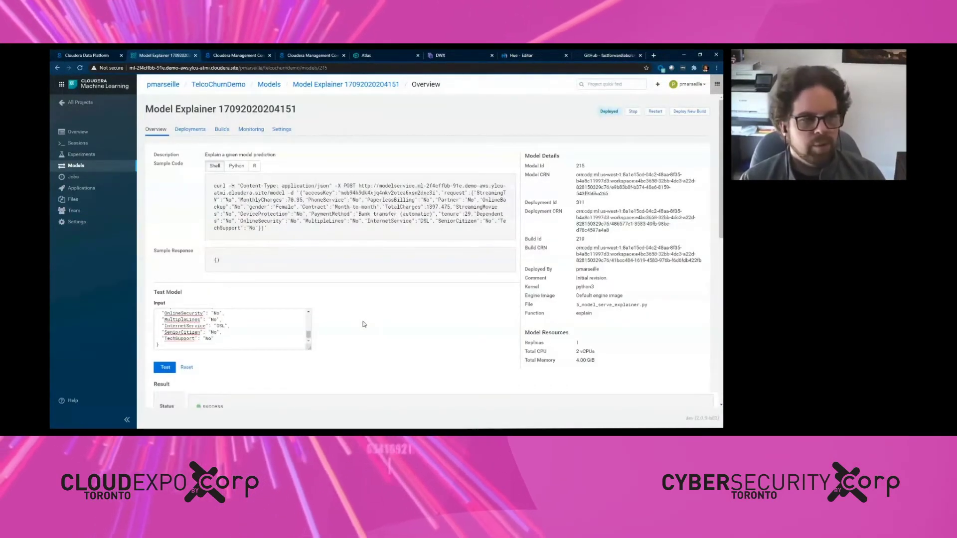
{"action": "scroll", "coordinate": [363, 325], "scroll_direction": "down", "scroll_amount": 15}
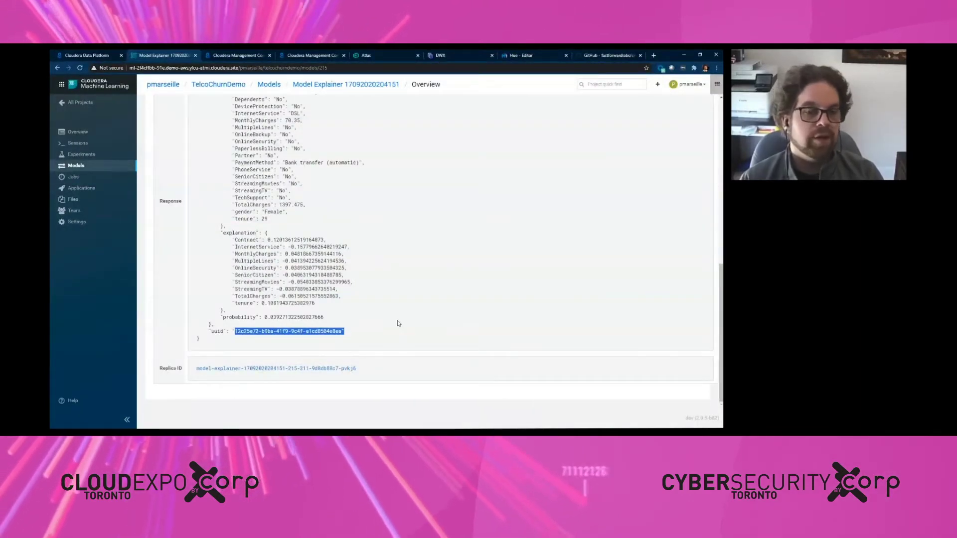
Step: Review the build log of the Model Explainer's first build
{"action": "scroll", "coordinate": [398, 324], "scroll_direction": "up", "scroll_amount": 10}
{"action": "scroll", "coordinate": [399, 323], "scroll_direction": "up", "scroll_amount": 3}
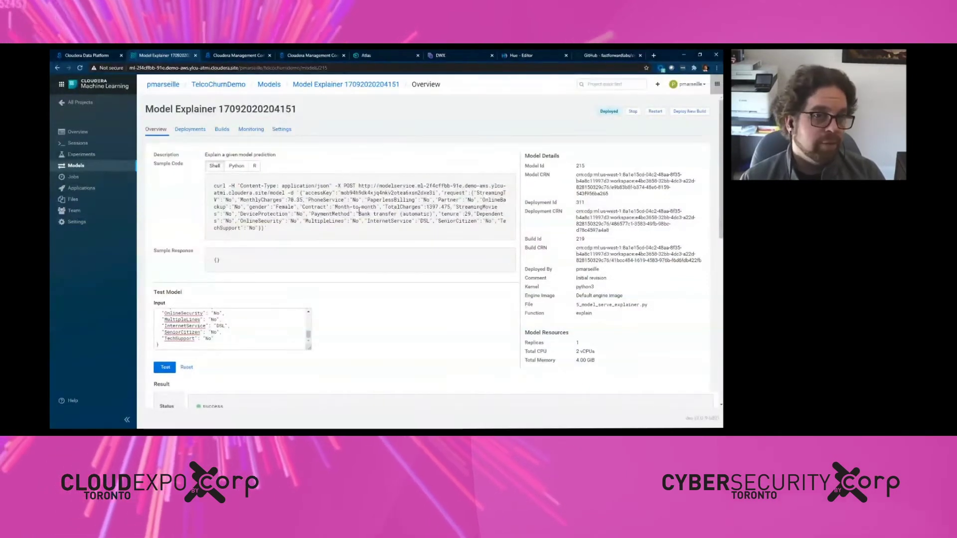
{"action": "left_click", "coordinate": [222, 129]}
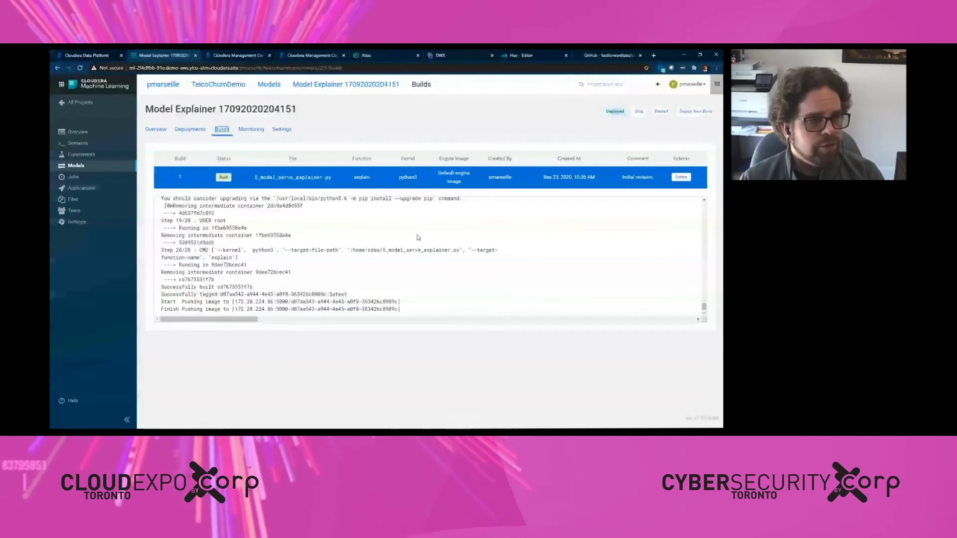
{"action": "left_click_drag", "start_coordinate": [704, 307], "coordinate": [716, 255]}
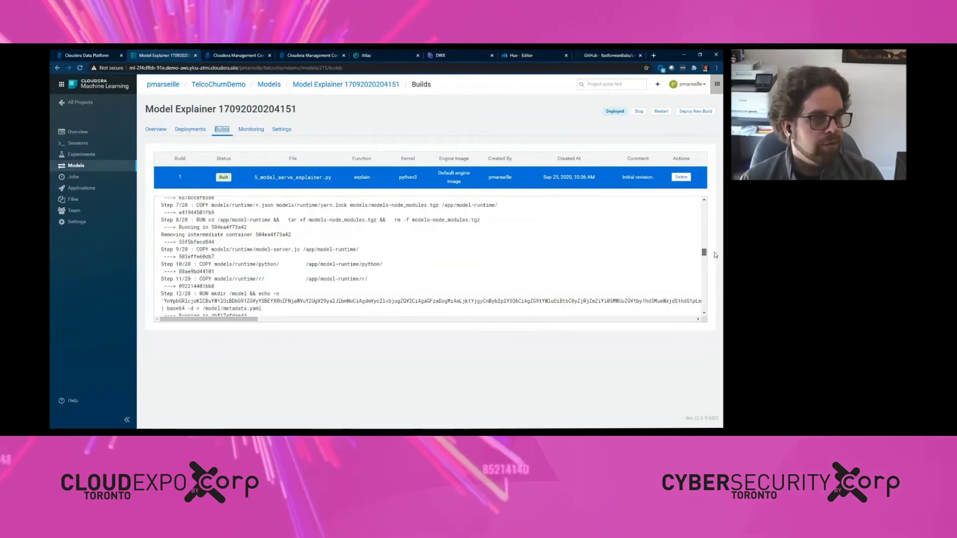
Step: Open the Train Model job's settings and check the available schedule types, leaving the schedule on Manual
{"action": "left_click", "coordinate": [80, 182]}
{"action": "left_click", "coordinate": [199, 261]}
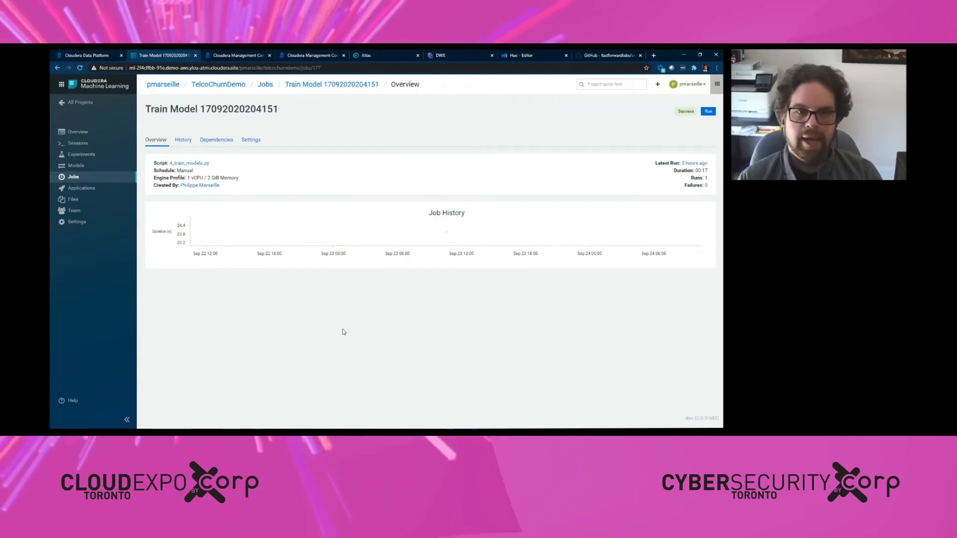
{"action": "left_click", "coordinate": [251, 141]}
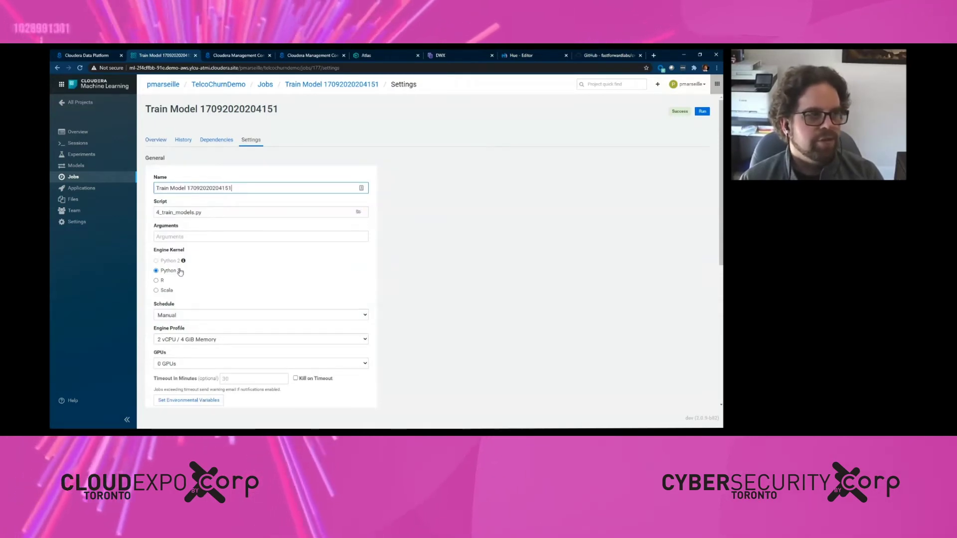
{"action": "scroll", "coordinate": [209, 210], "scroll_direction": "down", "scroll_amount": 3}
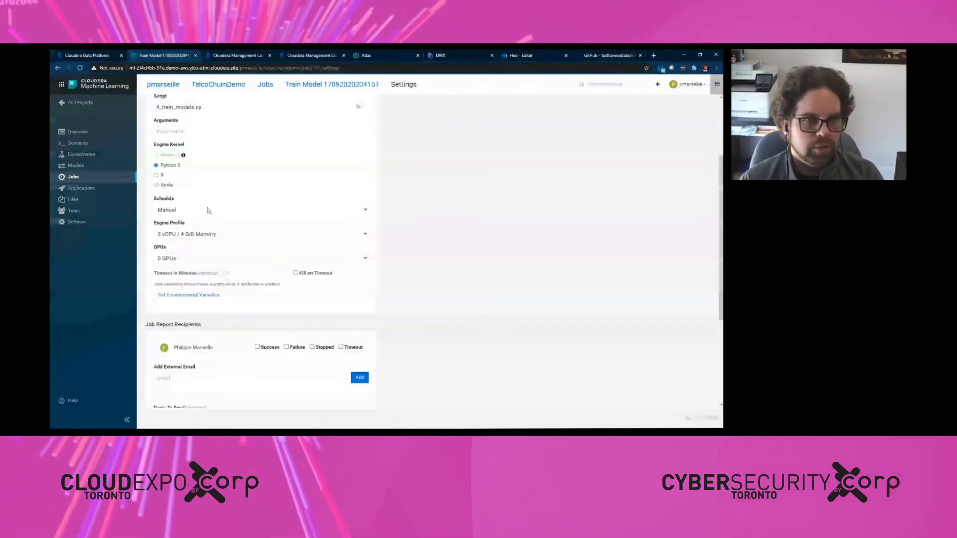
{"action": "left_click", "coordinate": [169, 214]}
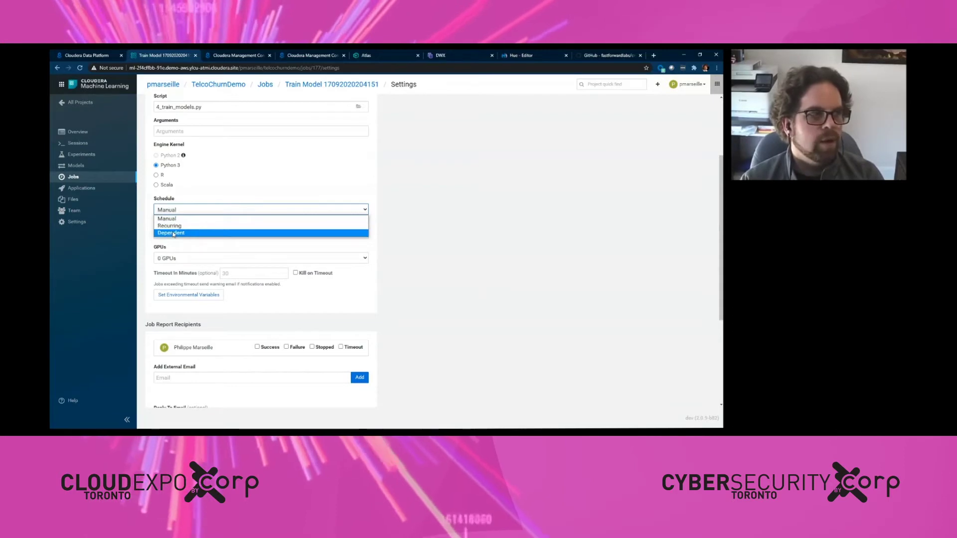
{"action": "left_click", "coordinate": [417, 156]}
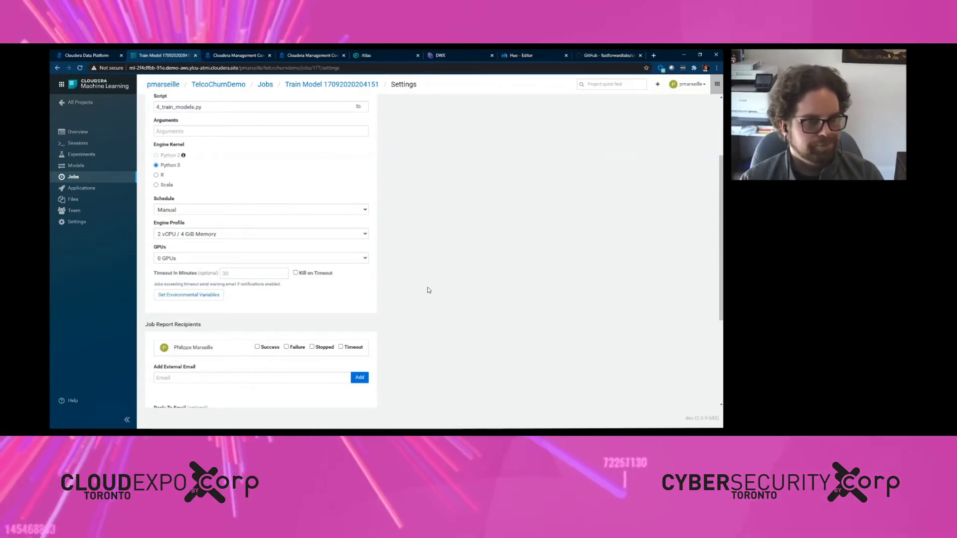
{"action": "scroll", "coordinate": [429, 291], "scroll_direction": "up", "scroll_amount": 2}
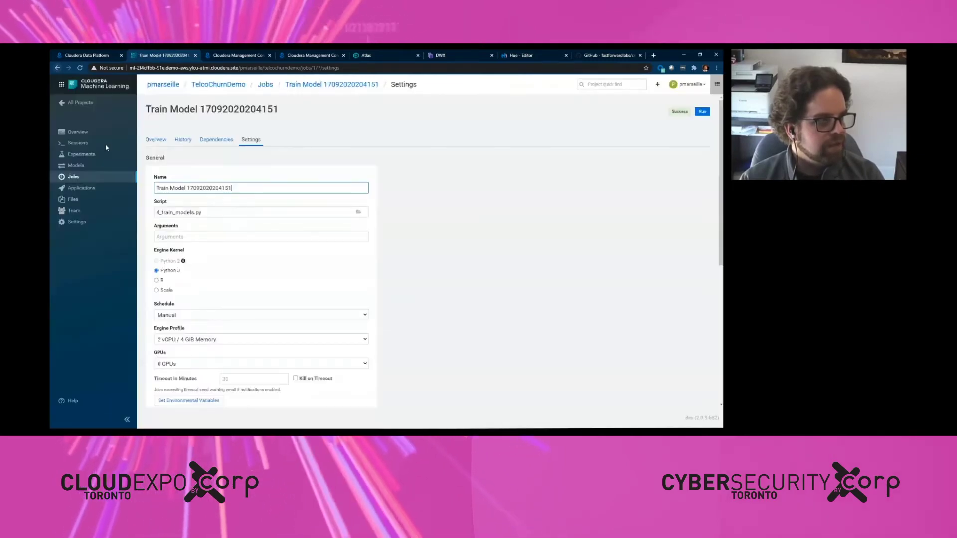
Step: In the Explainer App's single prediction view, set Contract to Two year and submit 200 for MonthlyCharges
{"action": "left_click", "coordinate": [81, 190]}
{"action": "left_click", "coordinate": [196, 164]}
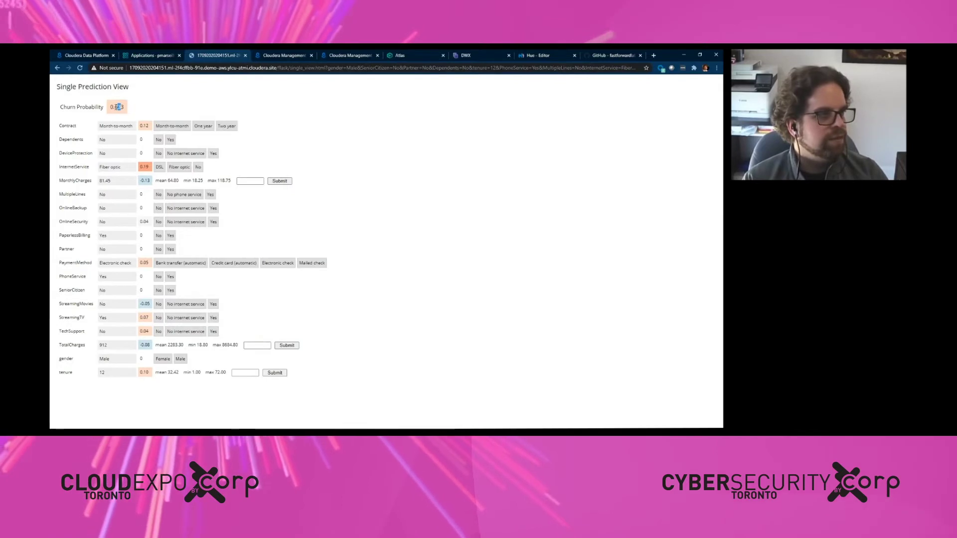
{"action": "left_click", "coordinate": [227, 126]}
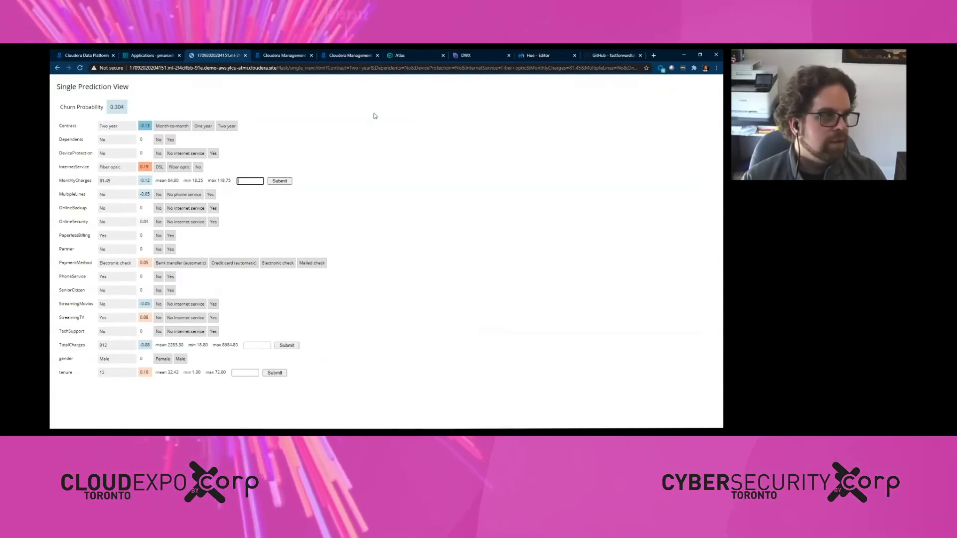
{"action": "type", "text": "200"}
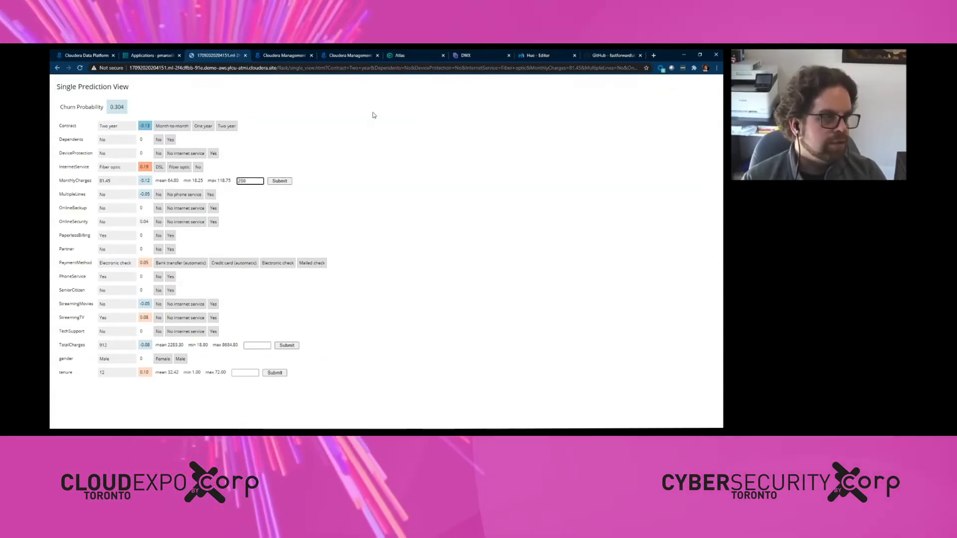
{"action": "key", "text": "Return"}
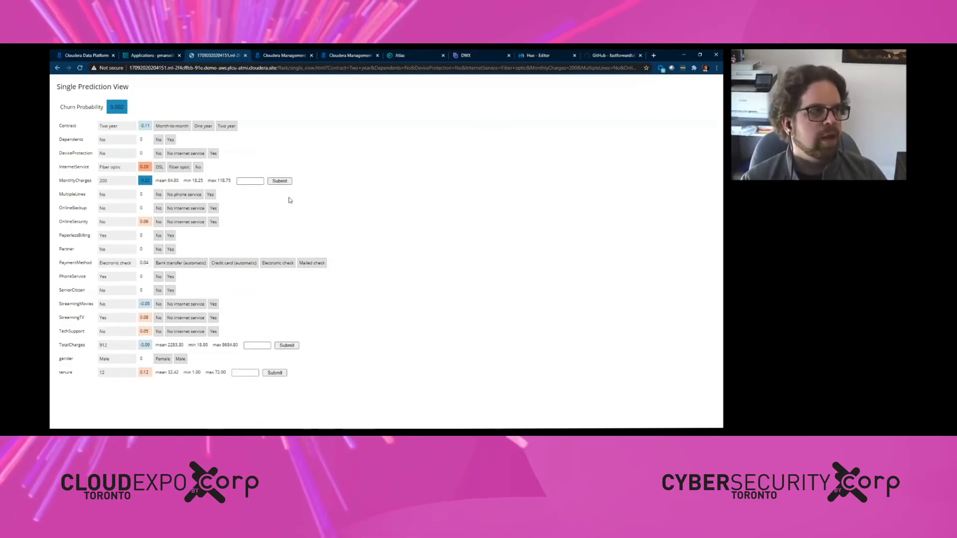
Step: Check the editor choices for a new TelcoChurnDemo session, keep Workbench, and return to the project overview without launching
{"action": "left_click", "coordinate": [155, 57]}
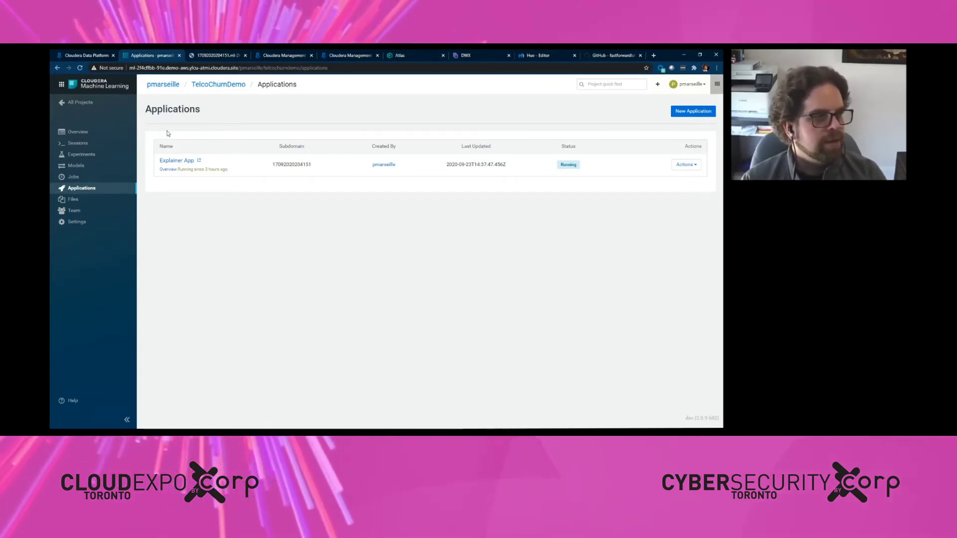
{"action": "left_click", "coordinate": [218, 85]}
{"action": "left_click", "coordinate": [697, 110]}
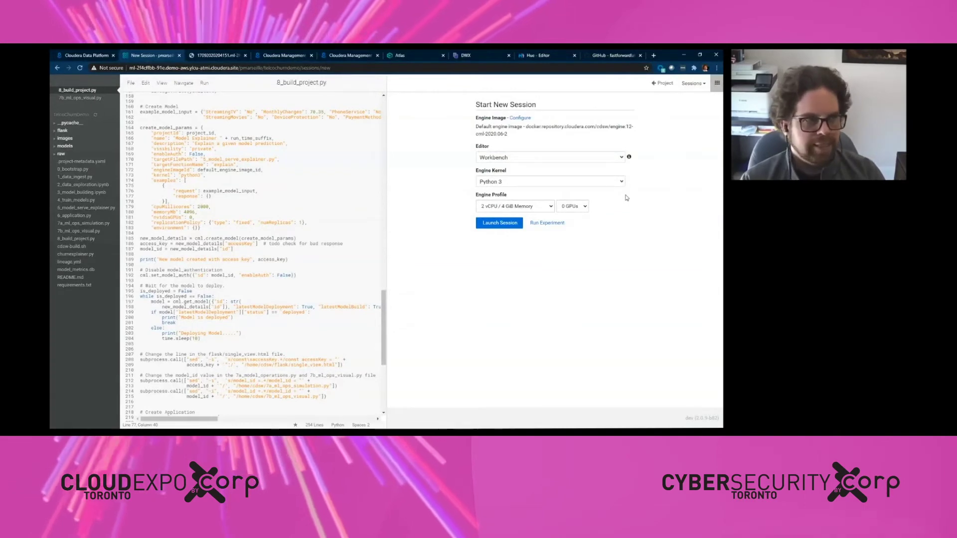
{"action": "left_click", "coordinate": [491, 157]}
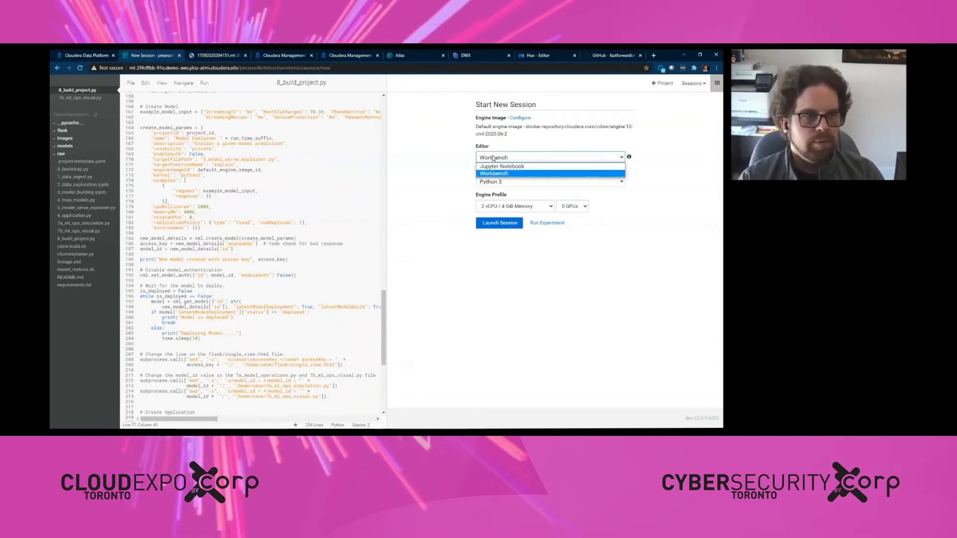
{"action": "left_click", "coordinate": [493, 173]}
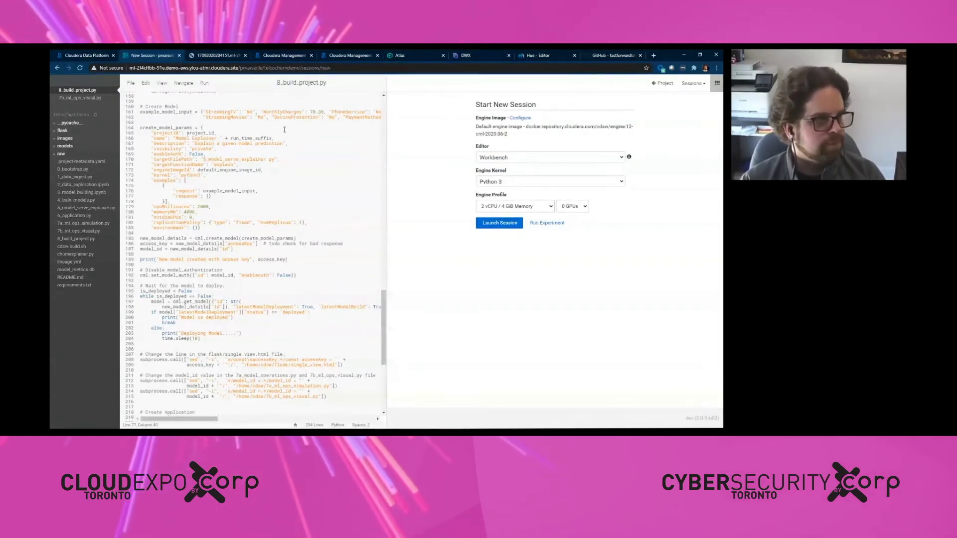
{"action": "left_click", "coordinate": [671, 83]}
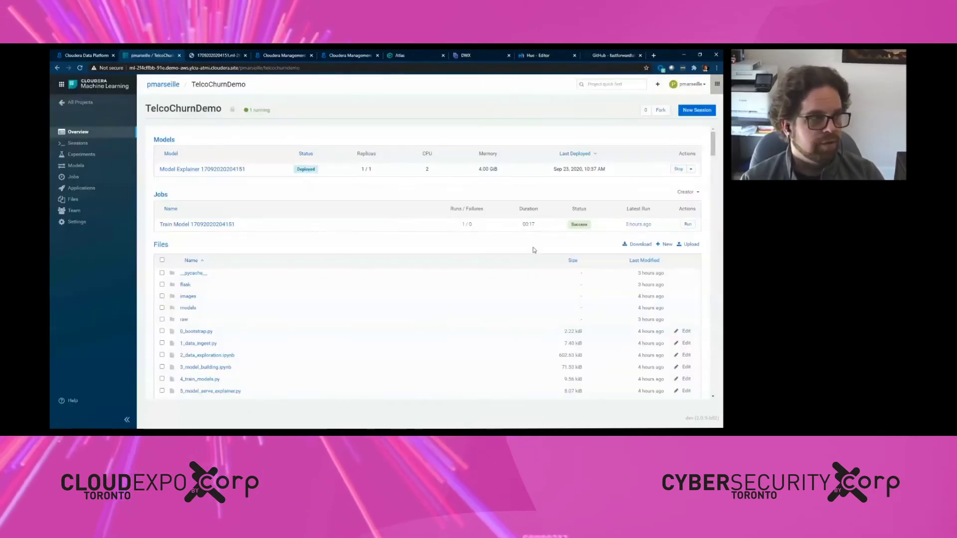
Step: Open the Demo Deploy session from the project's sessions, check its sharing options and look through its engine logs
{"action": "left_click", "coordinate": [77, 143]}
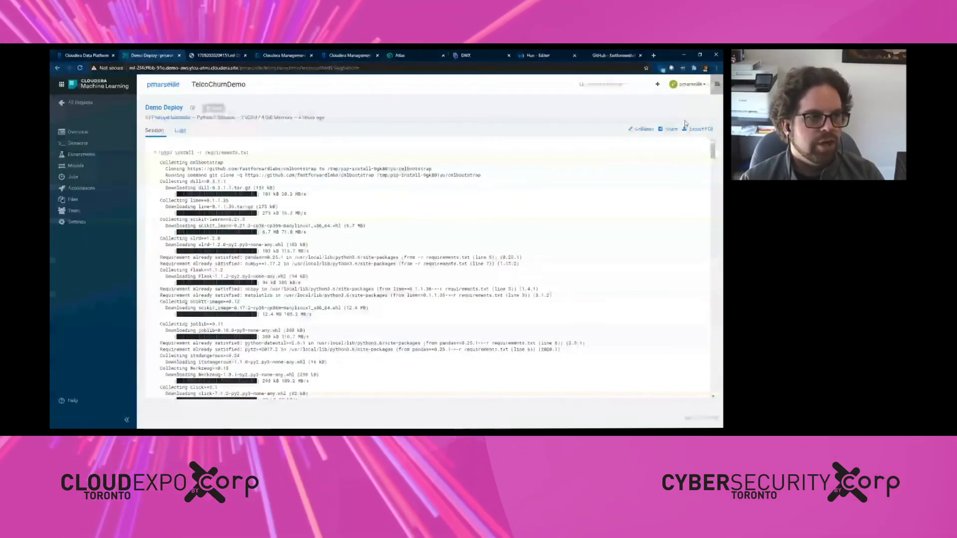
{"action": "left_click", "coordinate": [669, 129]}
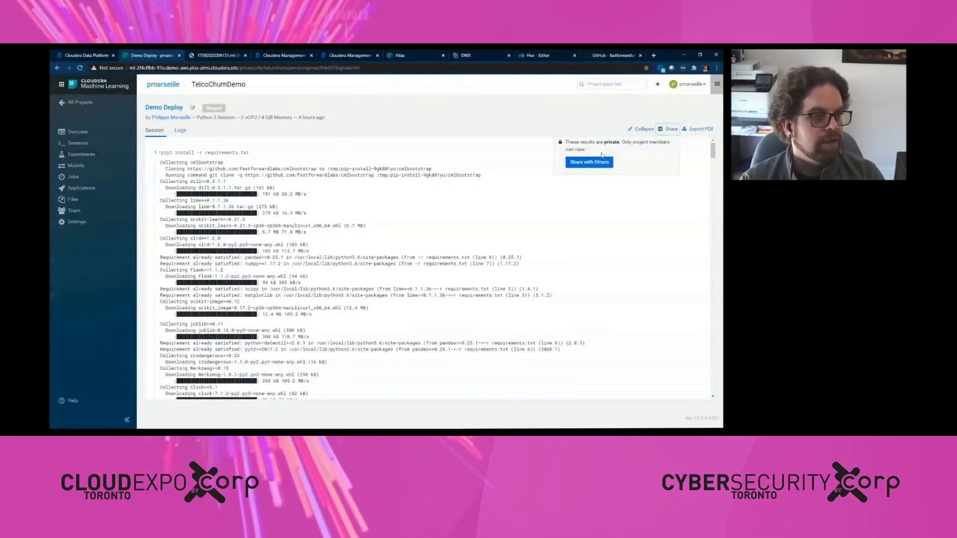
{"action": "left_click", "coordinate": [180, 130]}
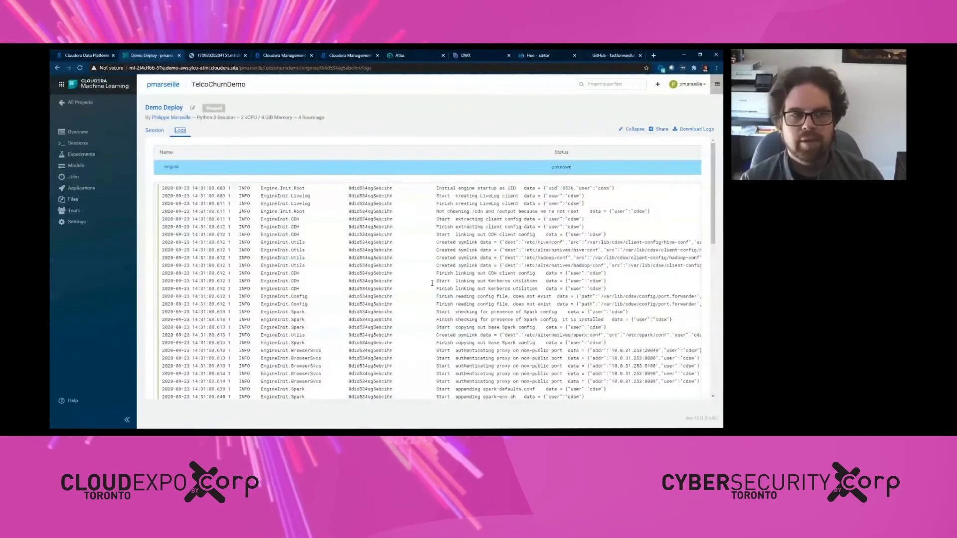
{"action": "scroll", "coordinate": [431, 284], "scroll_direction": "down", "scroll_amount": 10}
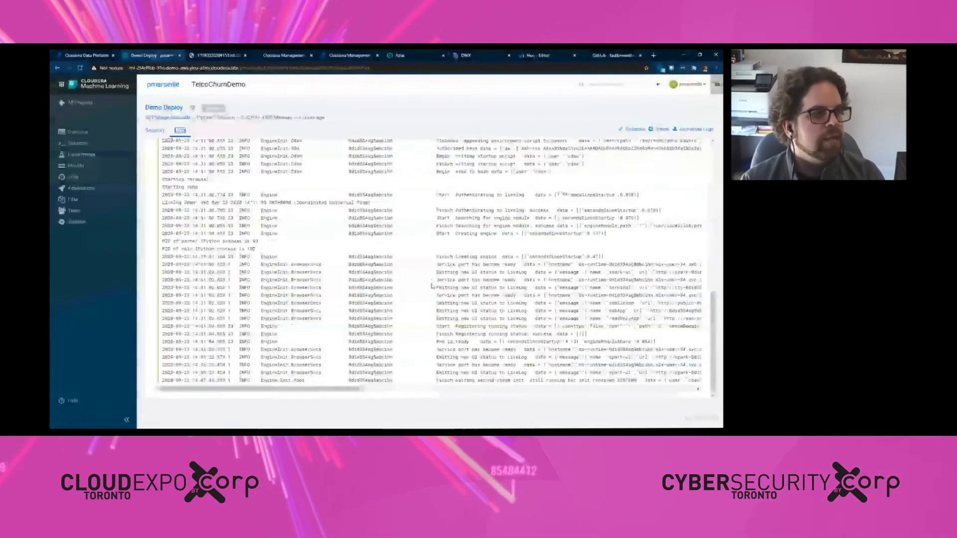
{"action": "scroll", "coordinate": [432, 286], "scroll_direction": "up", "scroll_amount": 10}
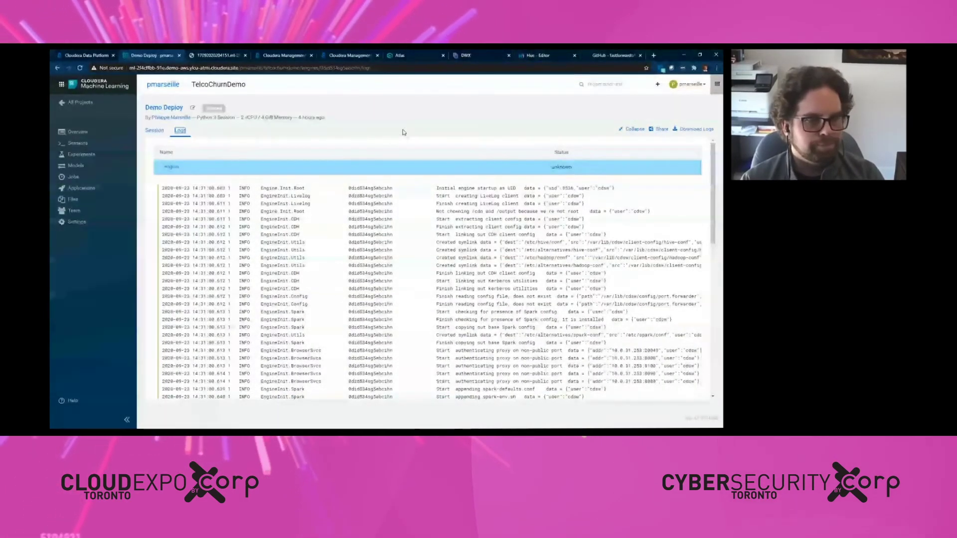
Step: Open 1_data_ingest.py from the project overview and examine the code that creates and queries the default.telco_churn Hive table
{"action": "left_click", "coordinate": [79, 131]}
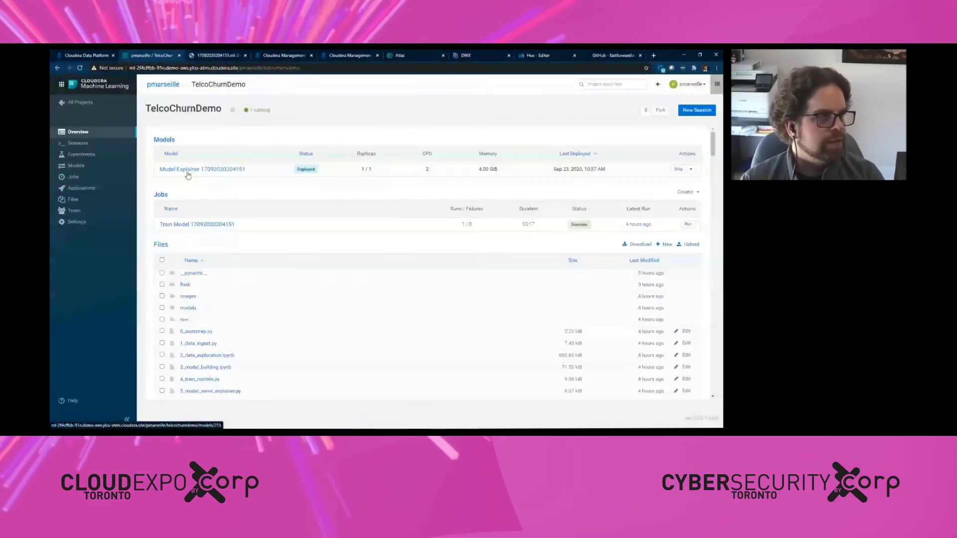
{"action": "scroll", "coordinate": [212, 343], "scroll_direction": "down", "scroll_amount": 1}
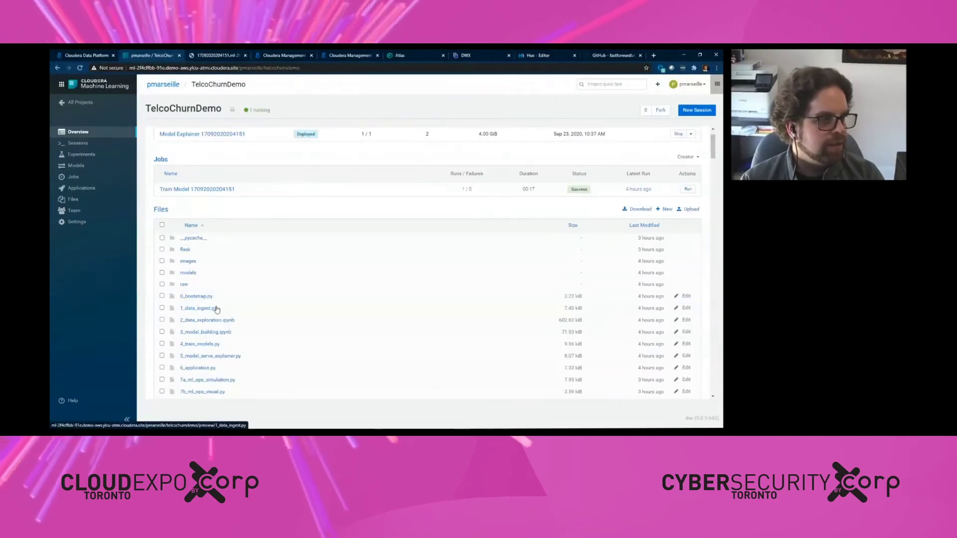
{"action": "left_click", "coordinate": [217, 310]}
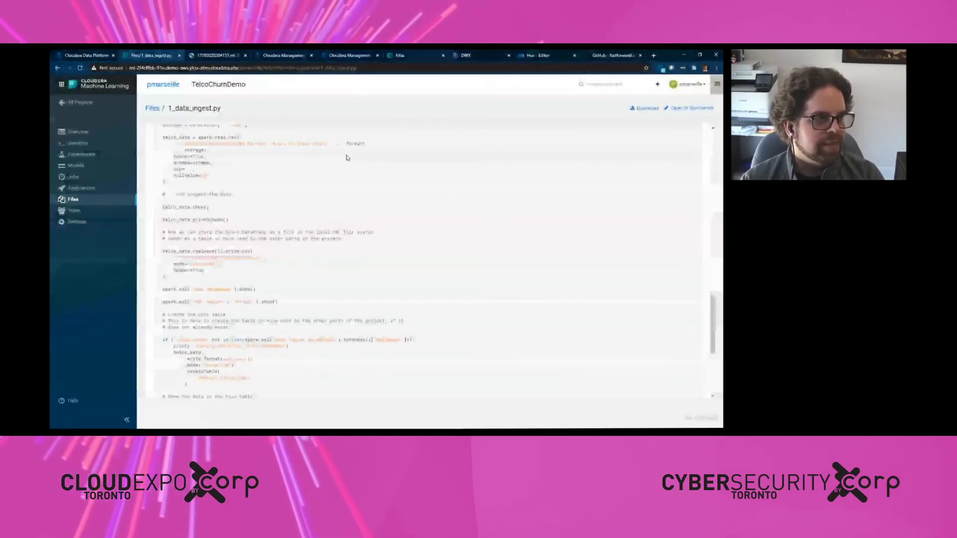
{"action": "scroll", "coordinate": [257, 276], "scroll_direction": "down", "scroll_amount": 4}
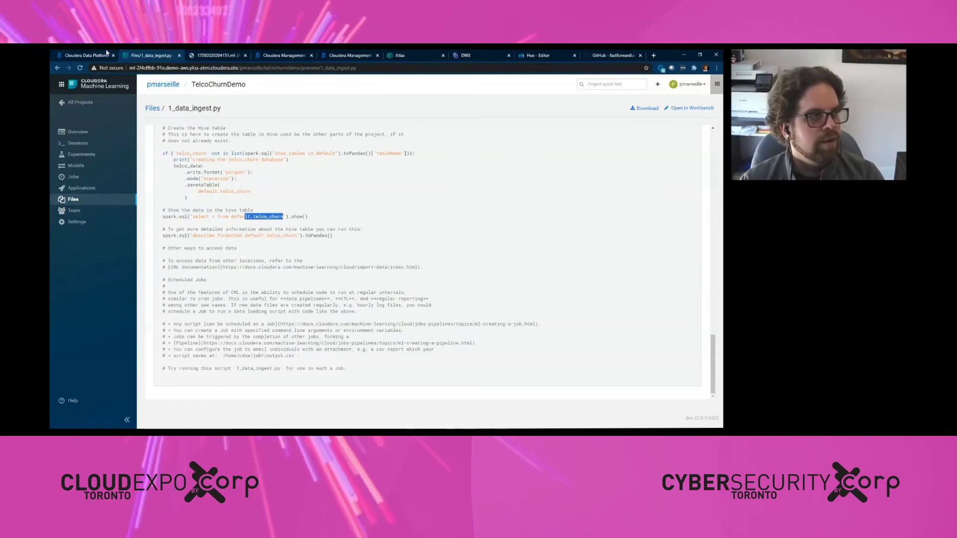
Step: Open Data Warehouse from the Cloudera Data Platform home page, expand the environments and highlight the resources linked to demo-aws-1
{"action": "left_click", "coordinate": [89, 56]}
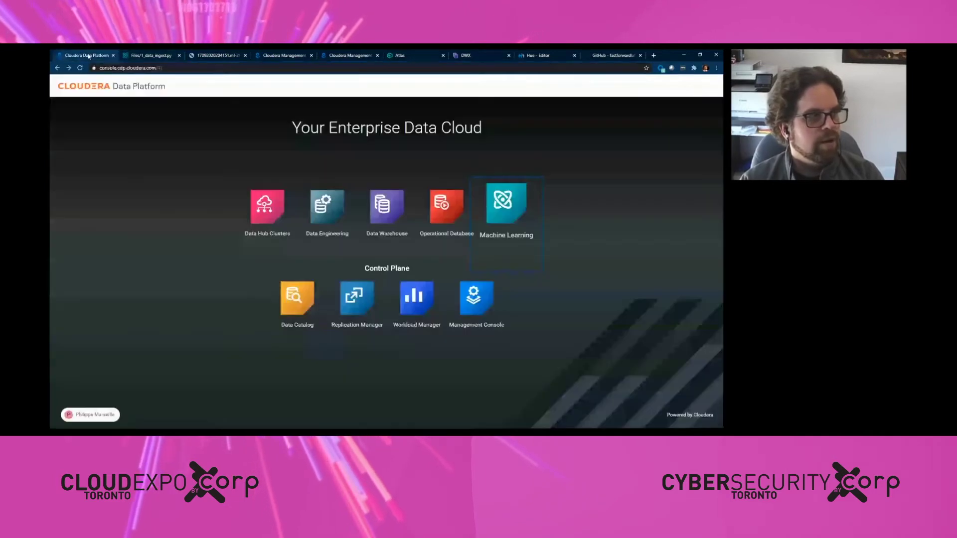
{"action": "middle_click", "coordinate": [389, 205]}
{"action": "left_click", "coordinate": [152, 56]}
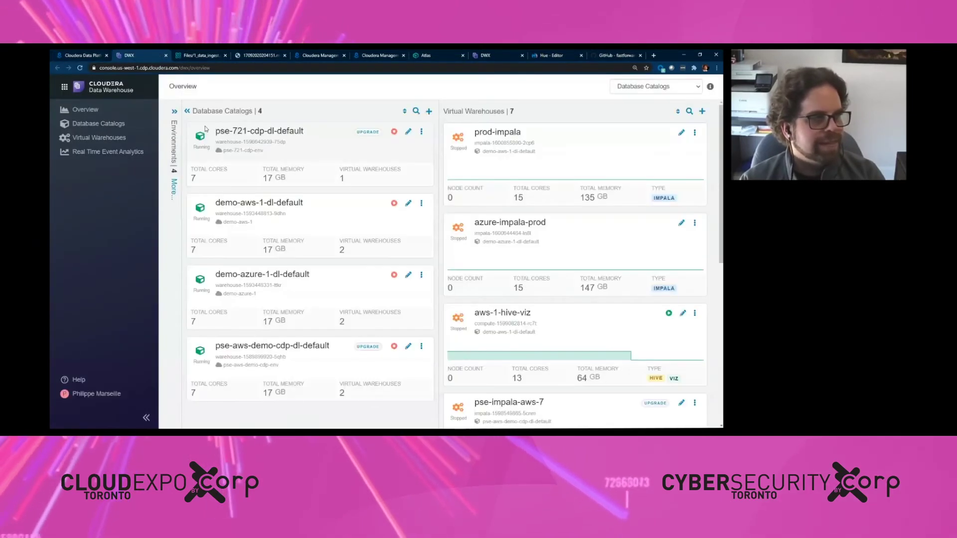
{"action": "left_click", "coordinate": [174, 111]}
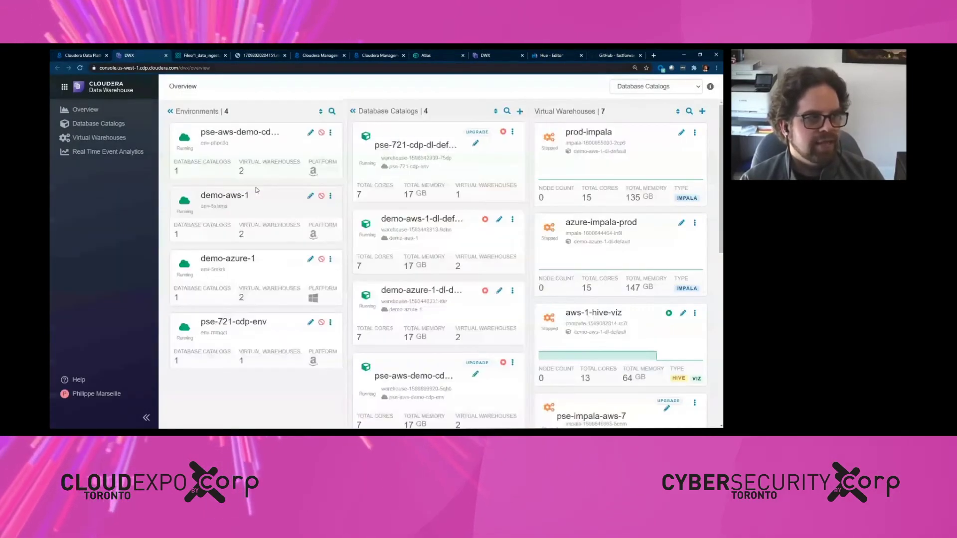
{"action": "left_click", "coordinate": [240, 203]}
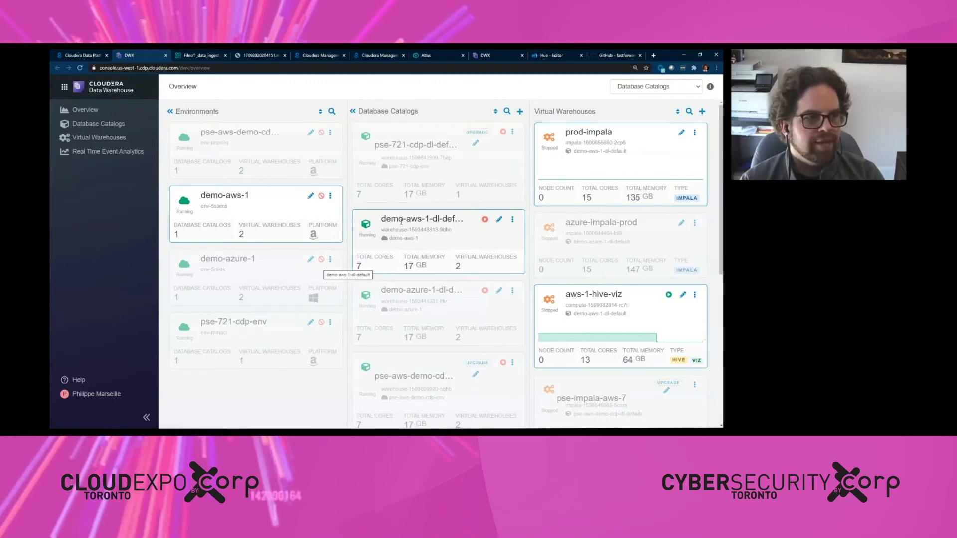
{"action": "scroll", "coordinate": [533, 211], "scroll_direction": "down", "scroll_amount": 2}
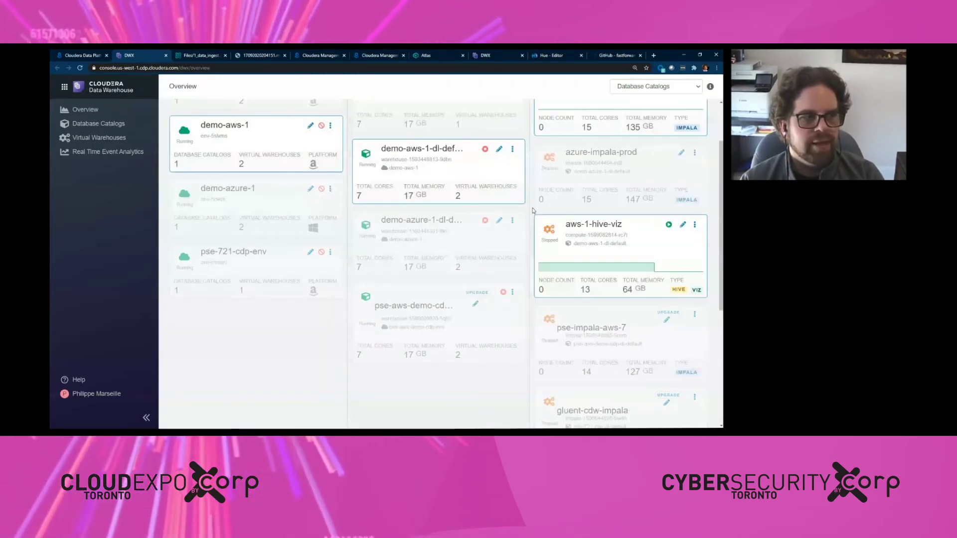
{"action": "scroll", "coordinate": [533, 211], "scroll_direction": "up", "scroll_amount": 2}
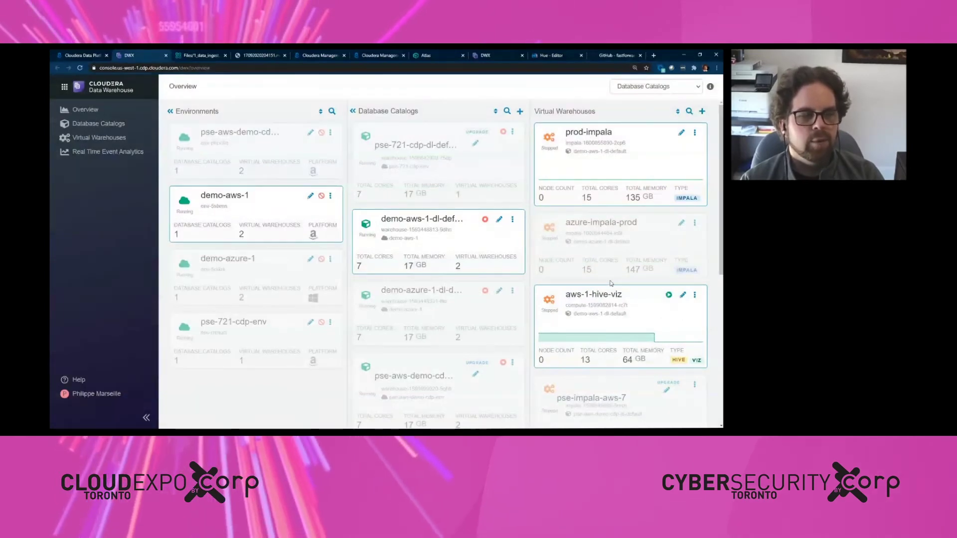
Step: Check the available actions for the aws-1-hive-viz virtual warehouse and start it
{"action": "scroll", "coordinate": [589, 135], "scroll_direction": "down", "scroll_amount": 2}
{"action": "left_click", "coordinate": [695, 224]}
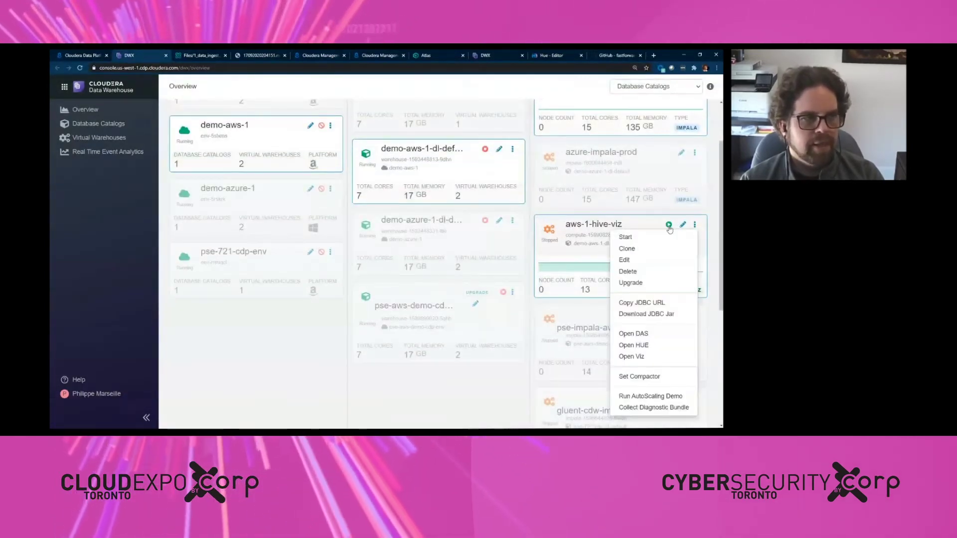
{"action": "left_click", "coordinate": [669, 227]}
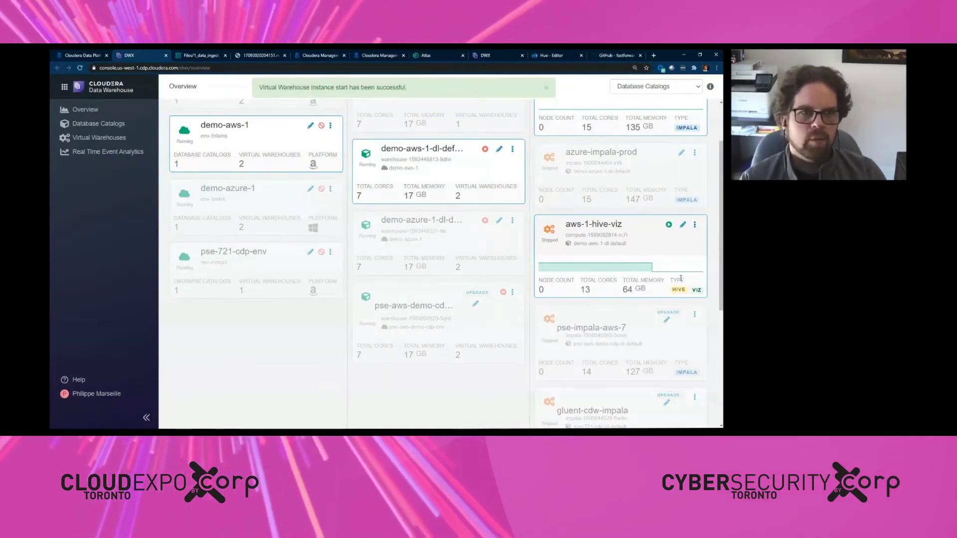
Step: Begin a new Hive virtual warehouse named TestVW on the demo-aws-1-dl-default catalog, sized small - 10 Executor Nodes
{"action": "scroll", "coordinate": [669, 318], "scroll_direction": "up", "scroll_amount": 2}
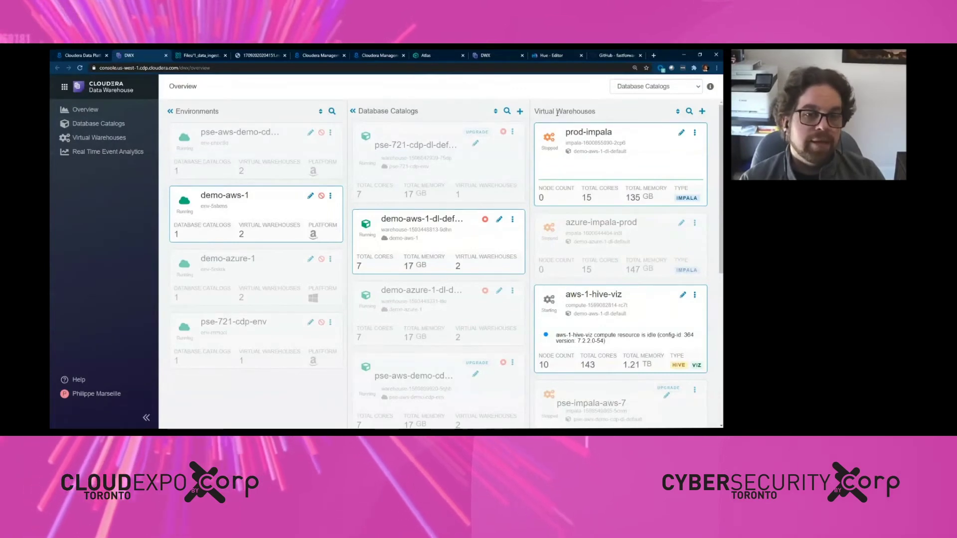
{"action": "left_click", "coordinate": [704, 111]}
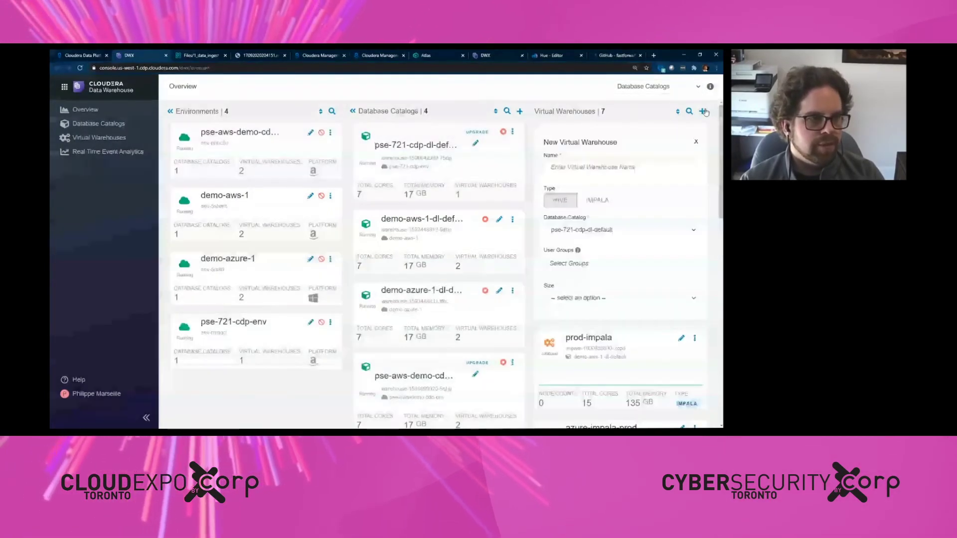
{"action": "left_click", "coordinate": [584, 165]}
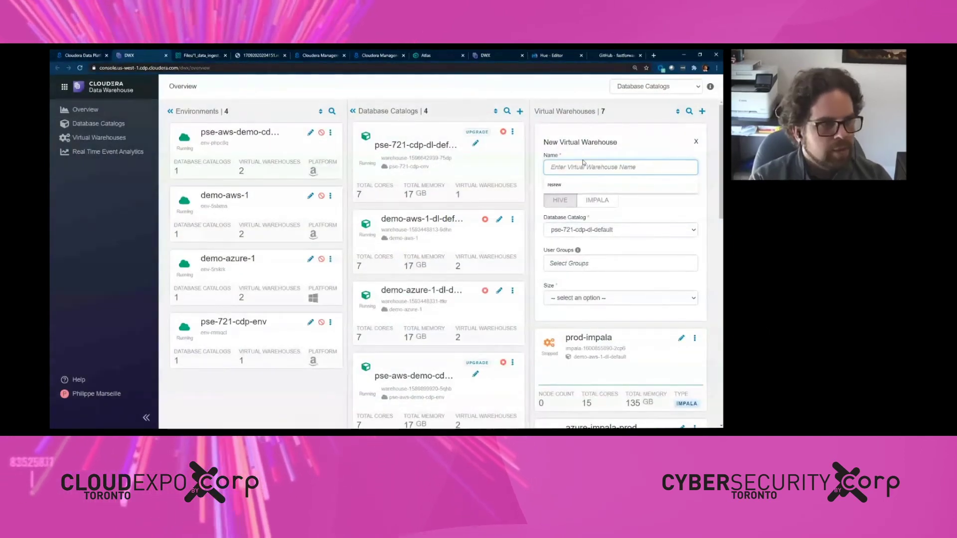
{"action": "type", "text": "TestVW"}
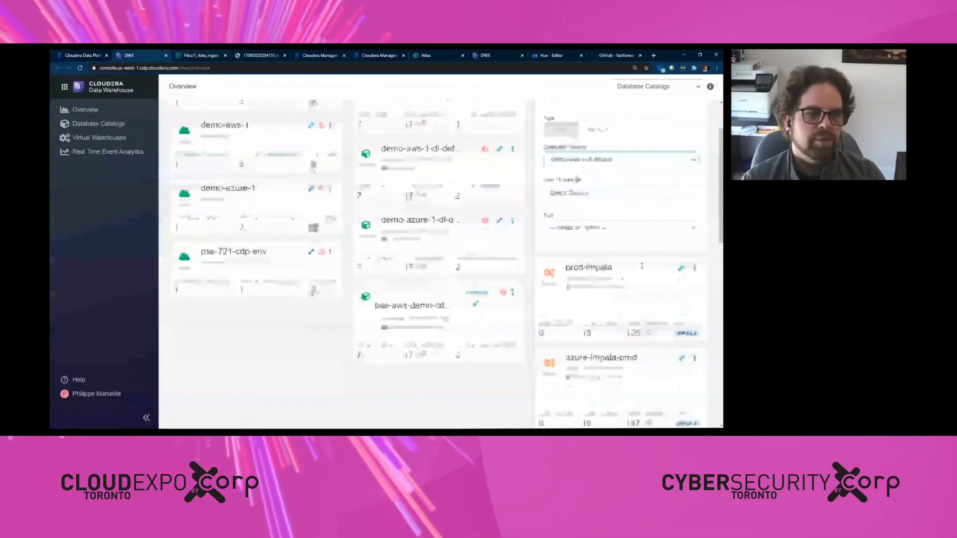
{"action": "left_click", "coordinate": [626, 228]}
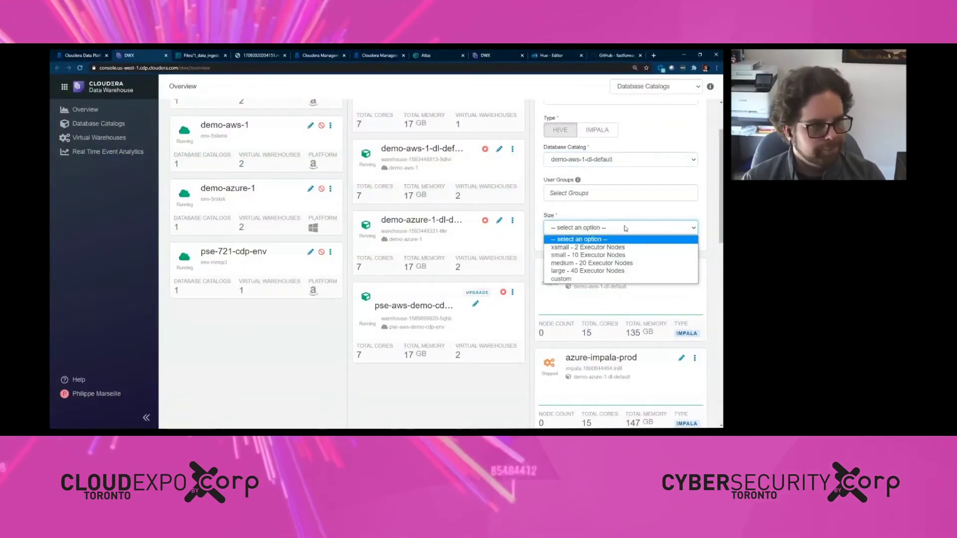
{"action": "left_click", "coordinate": [611, 255]}
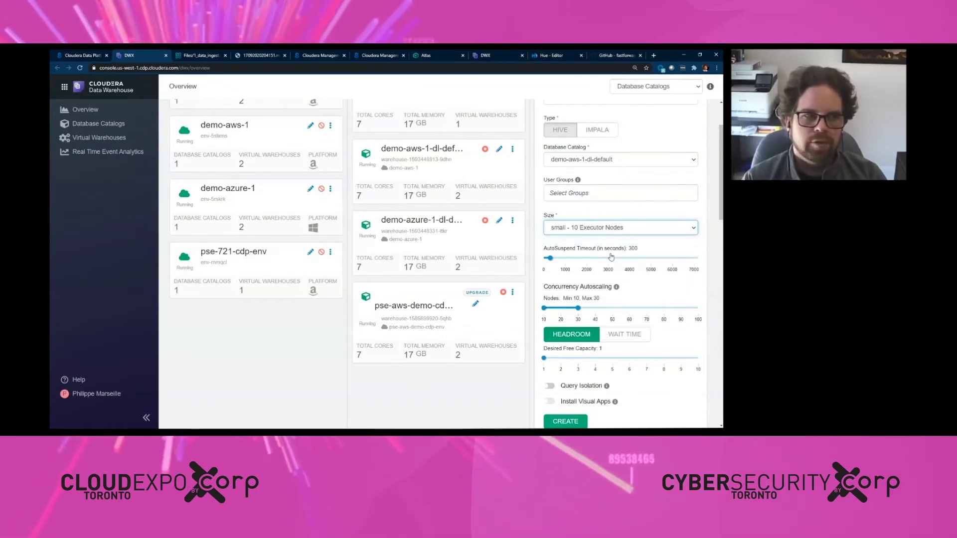
Step: Set TestVW's concurrency autoscaling to 20 minimum and 50 maximum nodes, and its AutoSuspend timeout to 1300 seconds
{"action": "scroll", "coordinate": [611, 256], "scroll_direction": "down", "scroll_amount": 2}
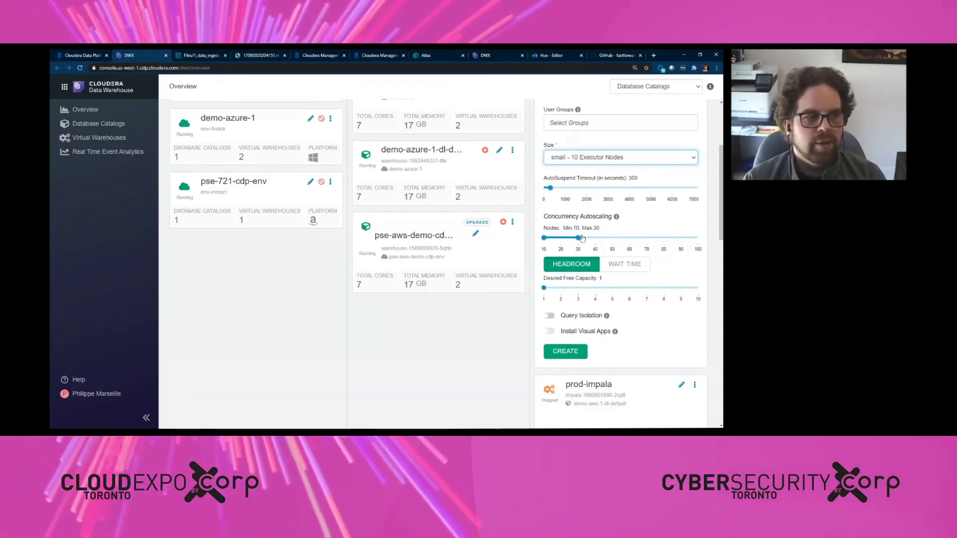
{"action": "left_click_drag", "start_coordinate": [579, 238], "coordinate": [612, 237]}
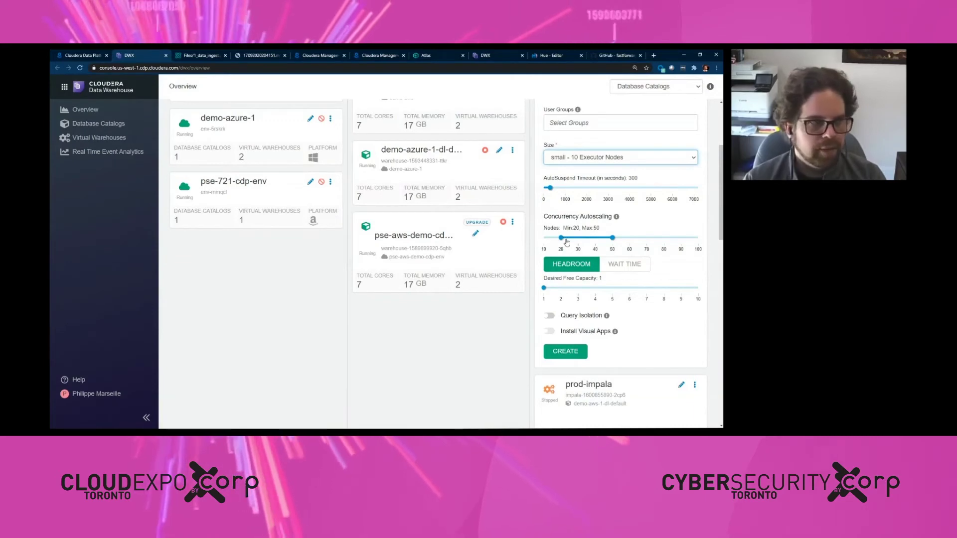
{"action": "scroll", "coordinate": [567, 243], "scroll_direction": "up", "scroll_amount": 1}
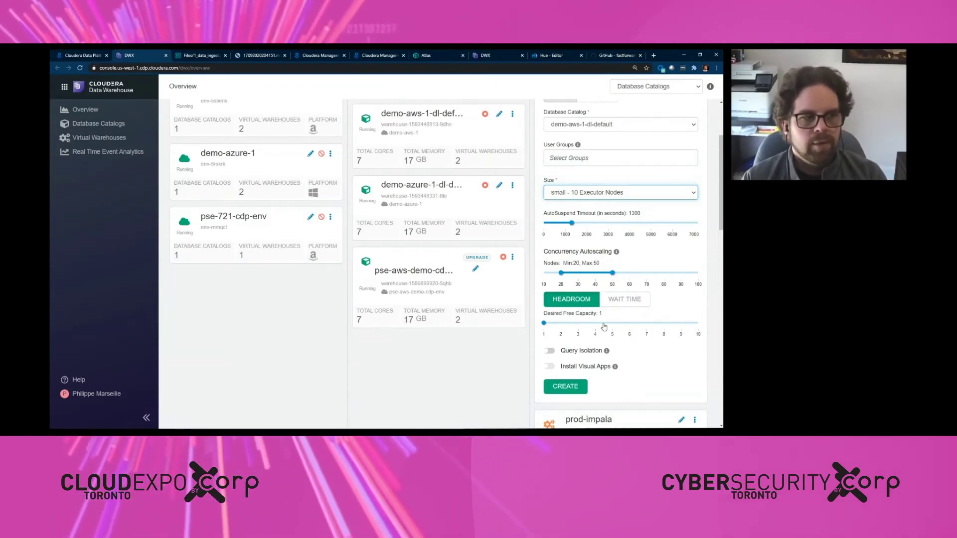
{"action": "scroll", "coordinate": [604, 327], "scroll_direction": "up", "scroll_amount": 2}
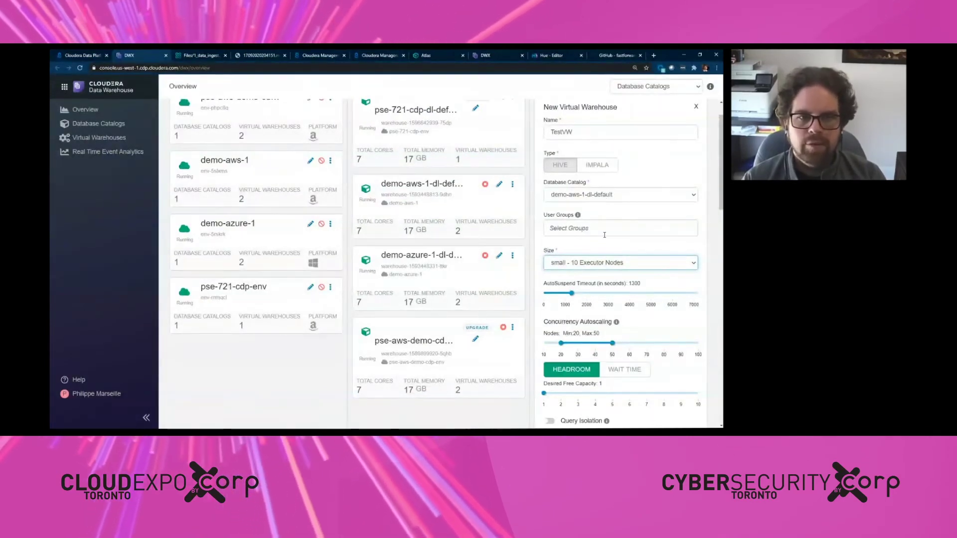
Step: Check which actions aws-1-hive-viz offers while starting, and reload the warehouse overview to recheck its status
{"action": "scroll", "coordinate": [539, 182], "scroll_direction": "down", "scroll_amount": 10}
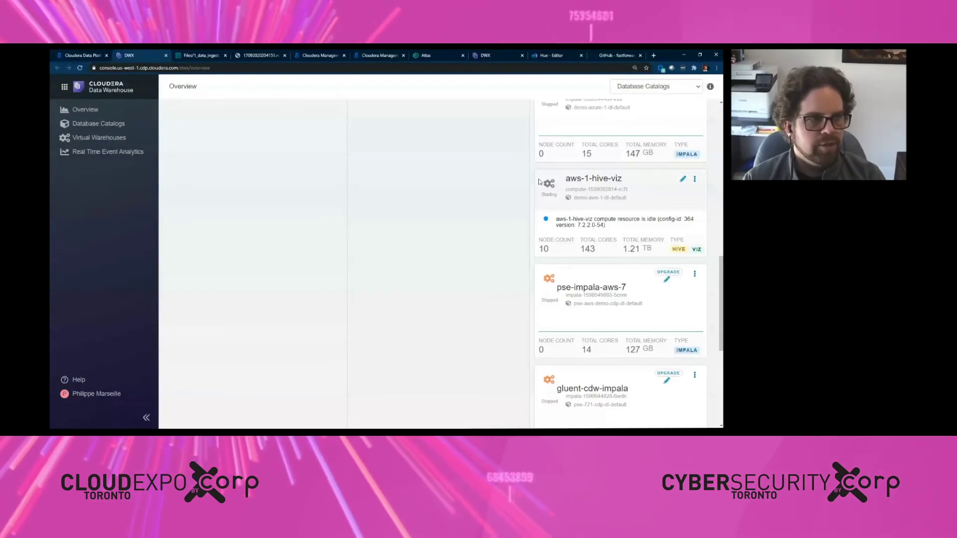
{"action": "left_click", "coordinate": [696, 180]}
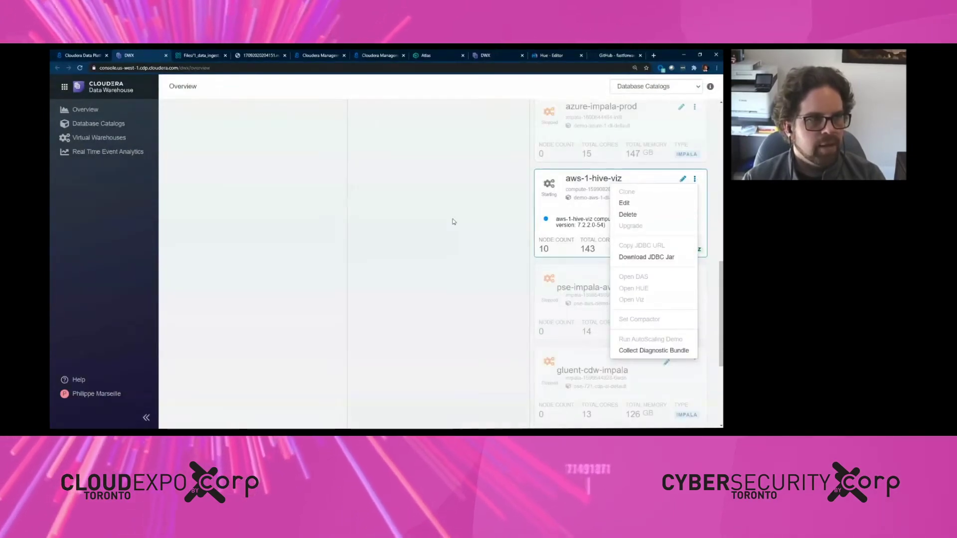
{"action": "left_click", "coordinate": [454, 222]}
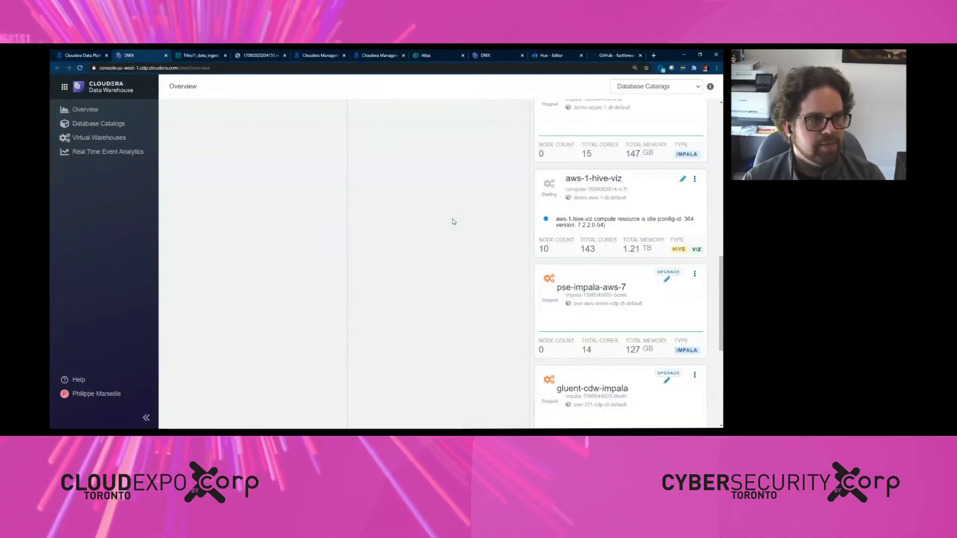
{"action": "scroll", "coordinate": [614, 114], "scroll_direction": "up", "scroll_amount": 10}
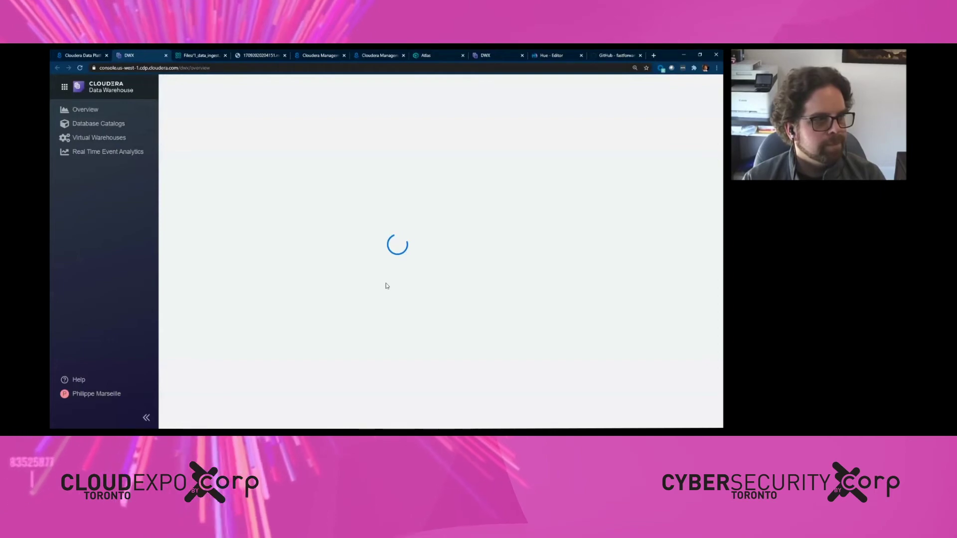
{"action": "scroll", "coordinate": [591, 330], "scroll_direction": "down", "scroll_amount": 3}
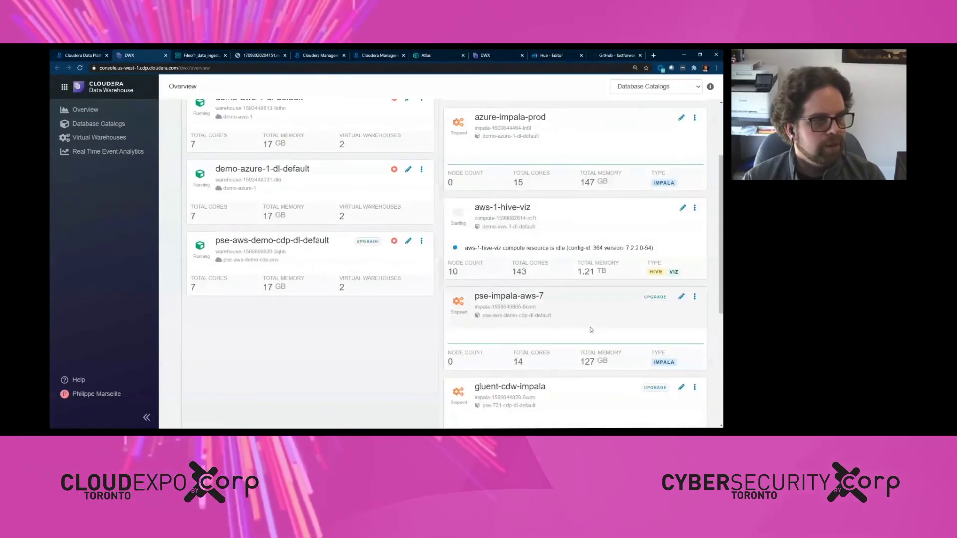
Step: Switch to the Management Console's demo-aws-1 environment and open the demo-aws-1-all Data Hub cluster
{"action": "left_click", "coordinate": [79, 56]}
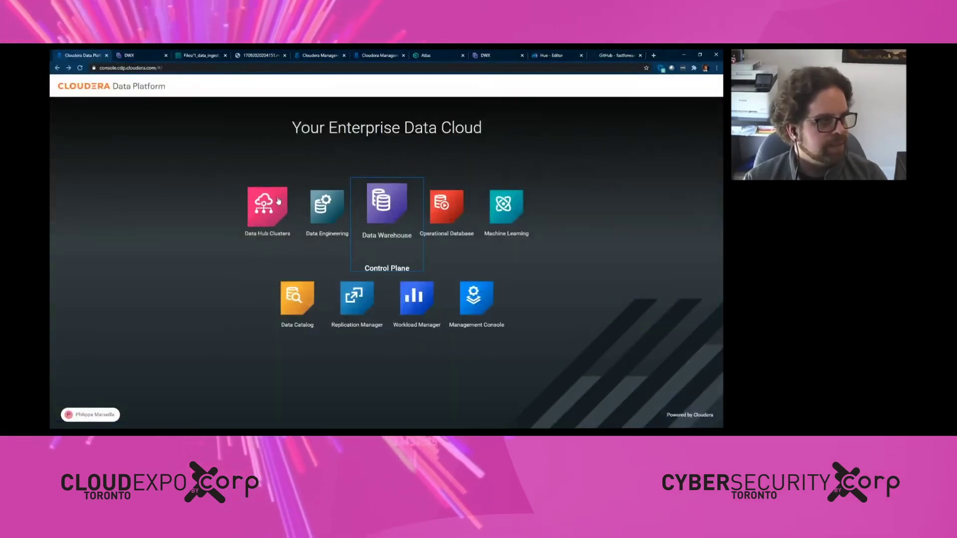
{"action": "left_click", "coordinate": [315, 55]}
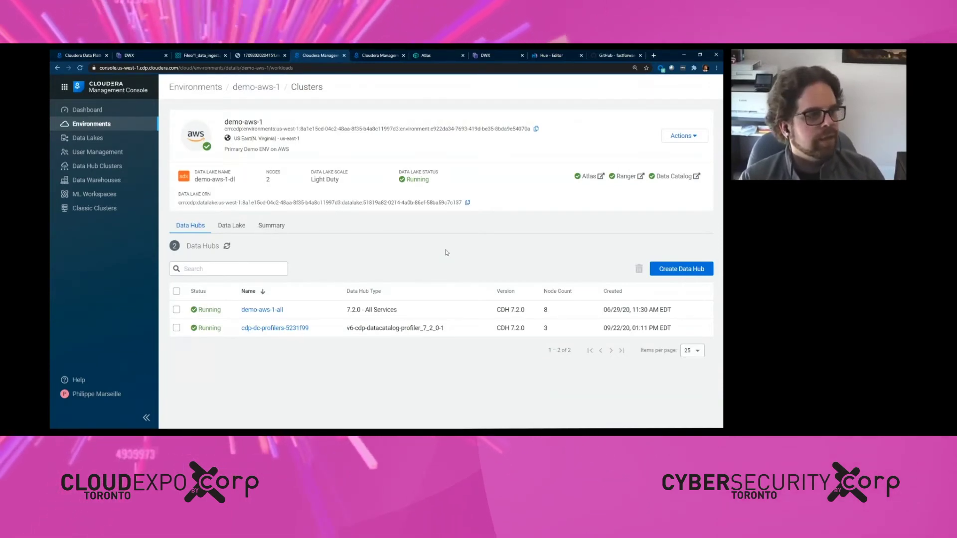
{"action": "left_click", "coordinate": [262, 310]}
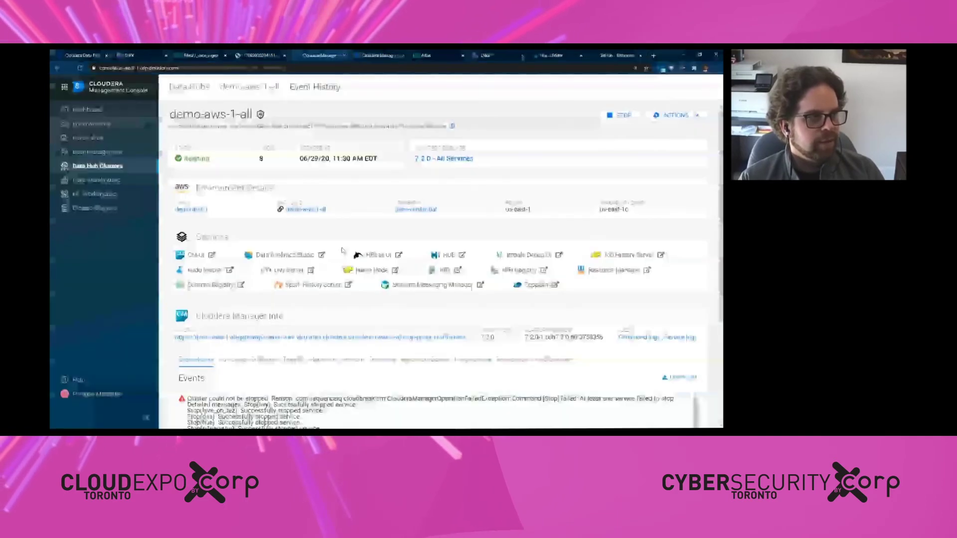
Step: Open Cloudera Manager for the Data Hub cluster and view the status page of demo-aws-1-all
{"action": "left_click", "coordinate": [225, 251]}
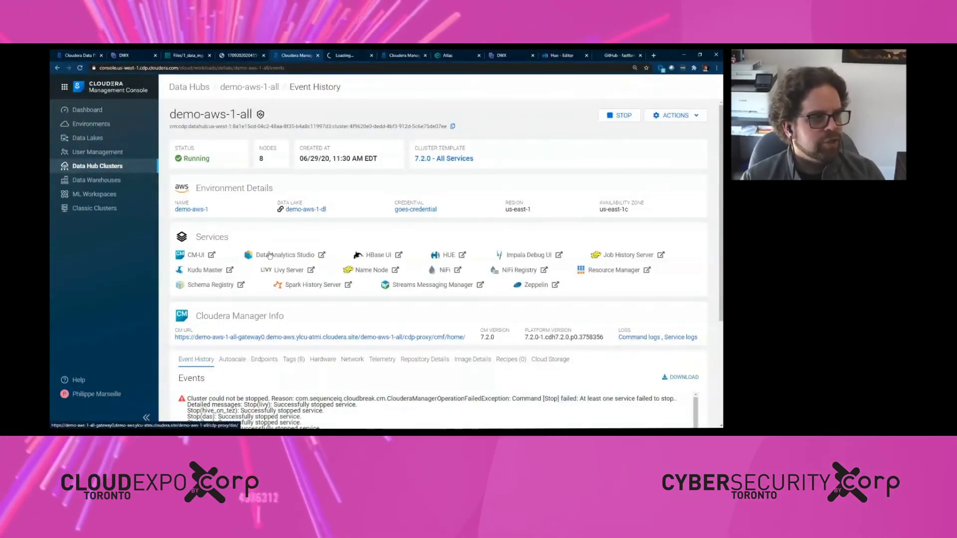
{"action": "key", "text": "ctrl+Tab"}
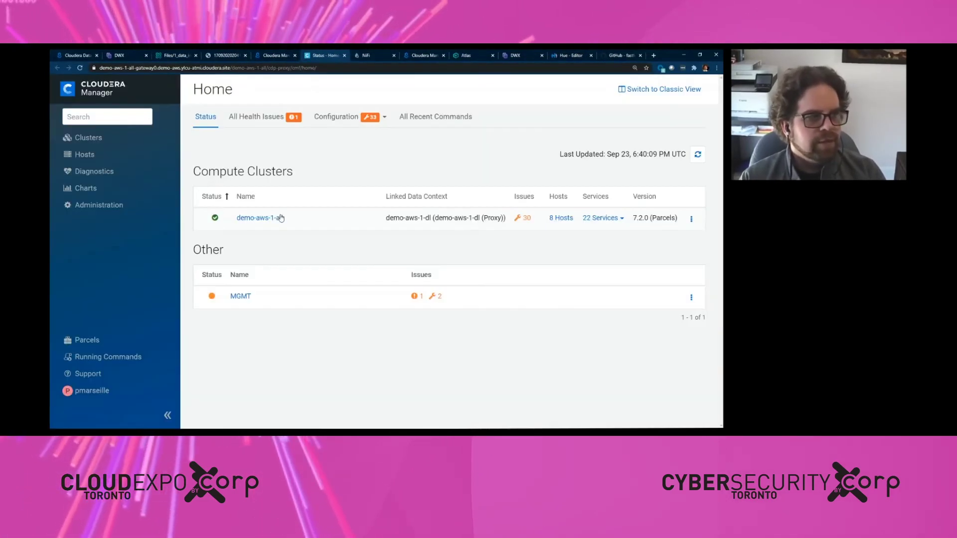
{"action": "left_click", "coordinate": [281, 218]}
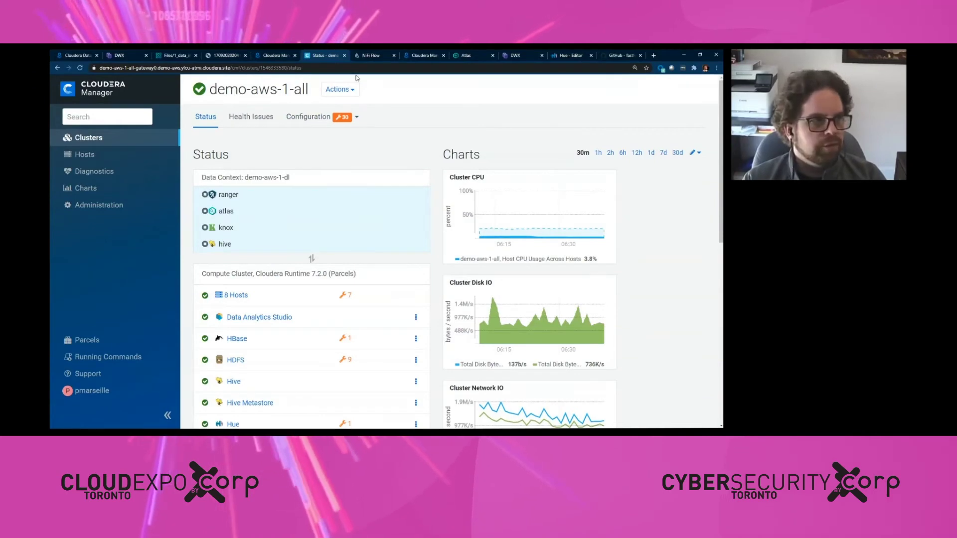
Step: Switch to NiFi and examine the Big Data Tor process group's flow from ListFile through the format conversions to PutS3Object
{"action": "left_click", "coordinate": [371, 55]}
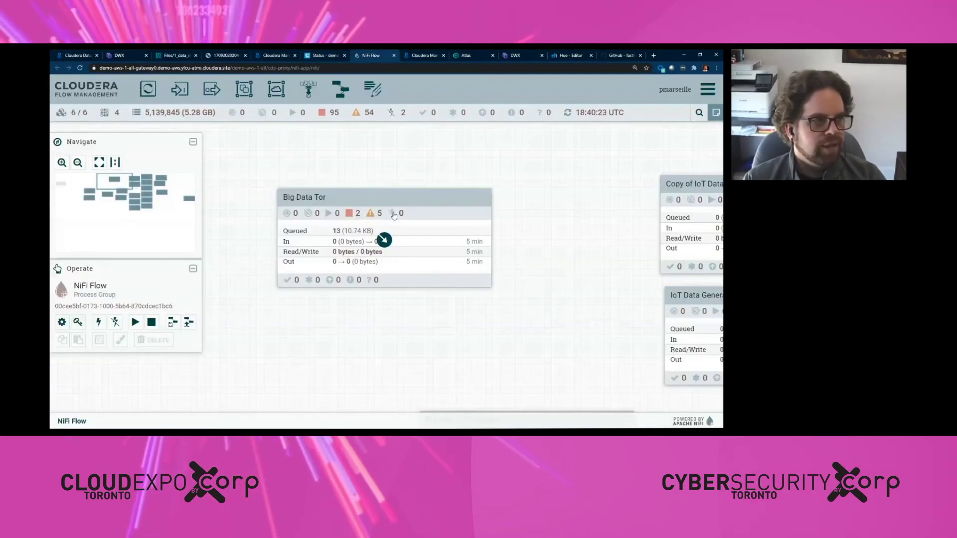
{"action": "double_click", "coordinate": [384, 237]}
{"action": "left_click_drag", "start_coordinate": [367, 239], "coordinate": [413, 186]}
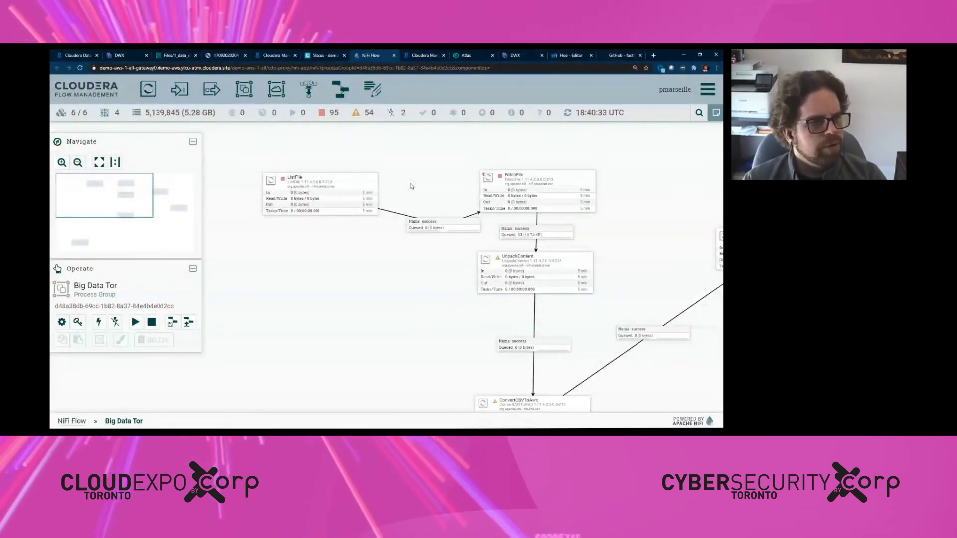
{"action": "mouse_move", "coordinate": [419, 307]}
{"action": "left_mouse_down"}
{"action": "mouse_move", "coordinate": [387, 336]}
{"action": "mouse_move", "coordinate": [409, 296]}
{"action": "left_mouse_up"}
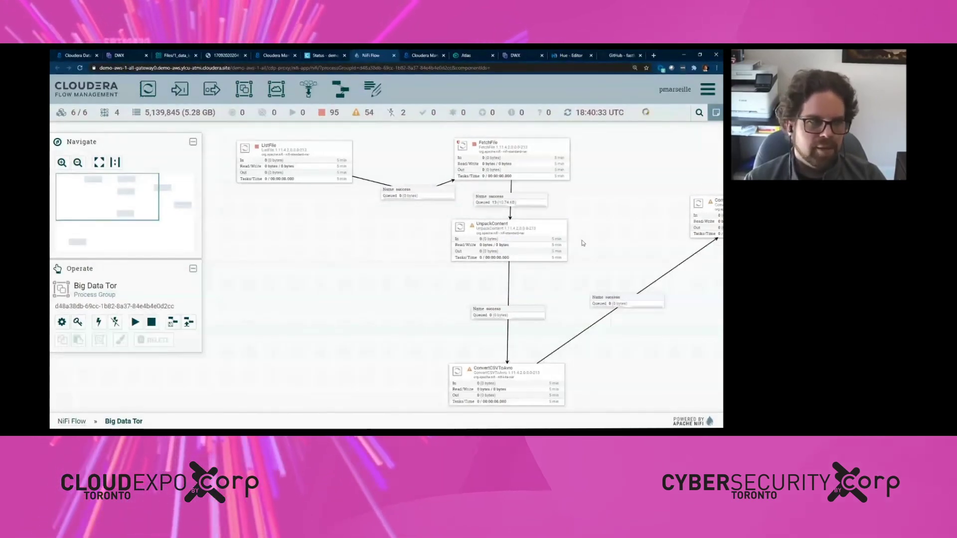
{"action": "left_click_drag", "start_coordinate": [583, 243], "coordinate": [463, 218]}
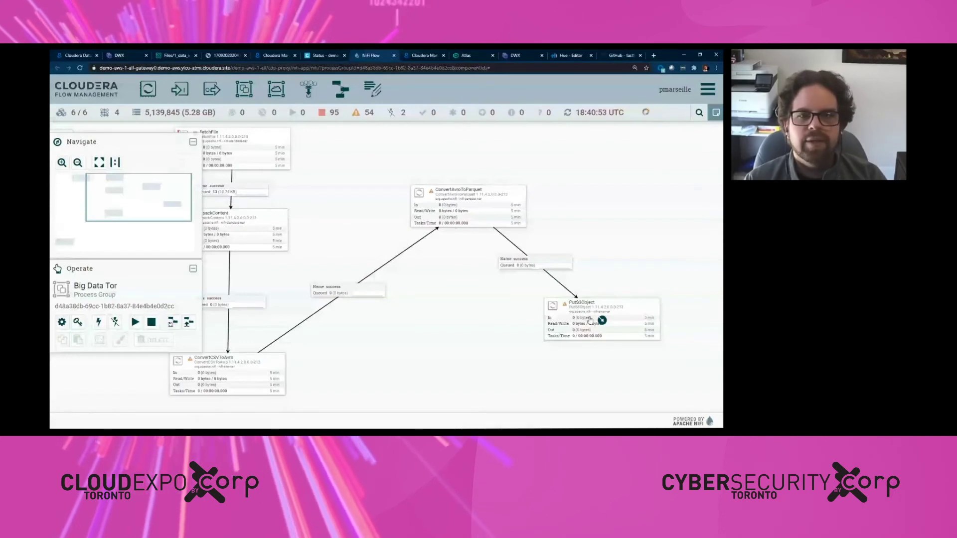
{"action": "left_click", "coordinate": [590, 319]}
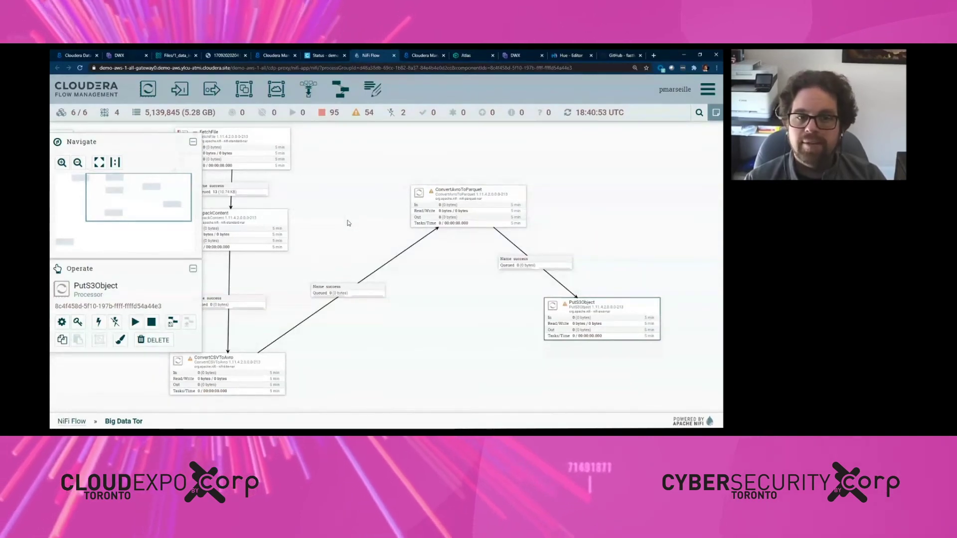
{"action": "left_click_drag", "start_coordinate": [348, 223], "coordinate": [450, 184]}
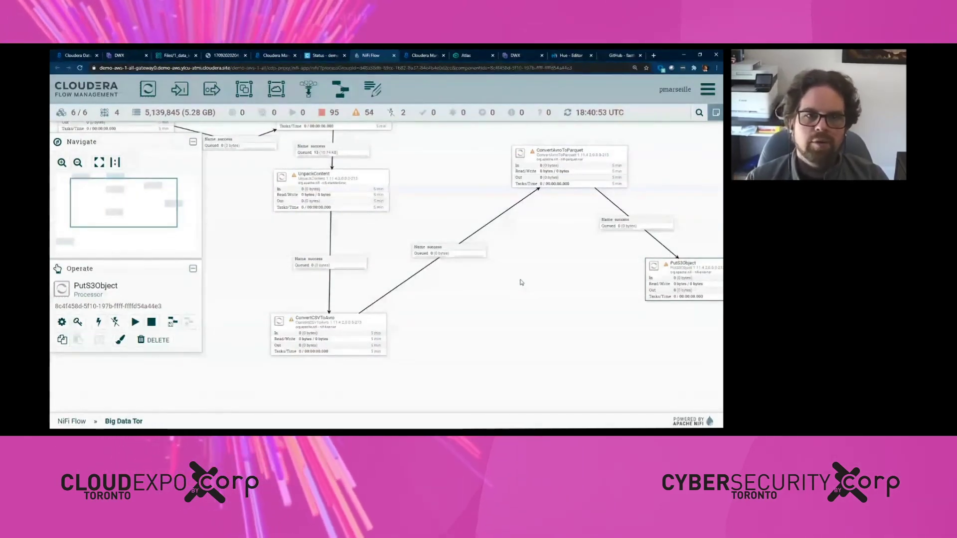
{"action": "left_click_drag", "start_coordinate": [521, 283], "coordinate": [646, 289]}
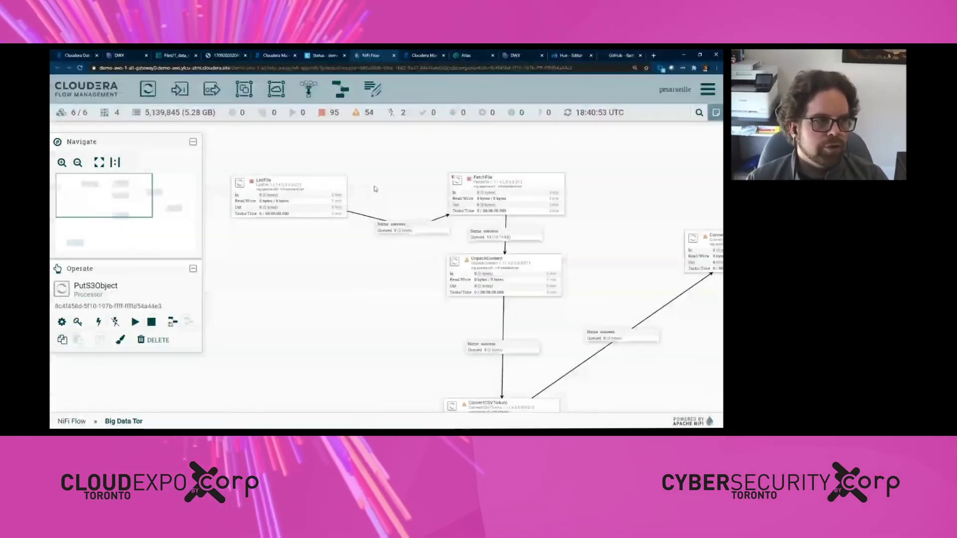
{"action": "left_click", "coordinate": [342, 212]}
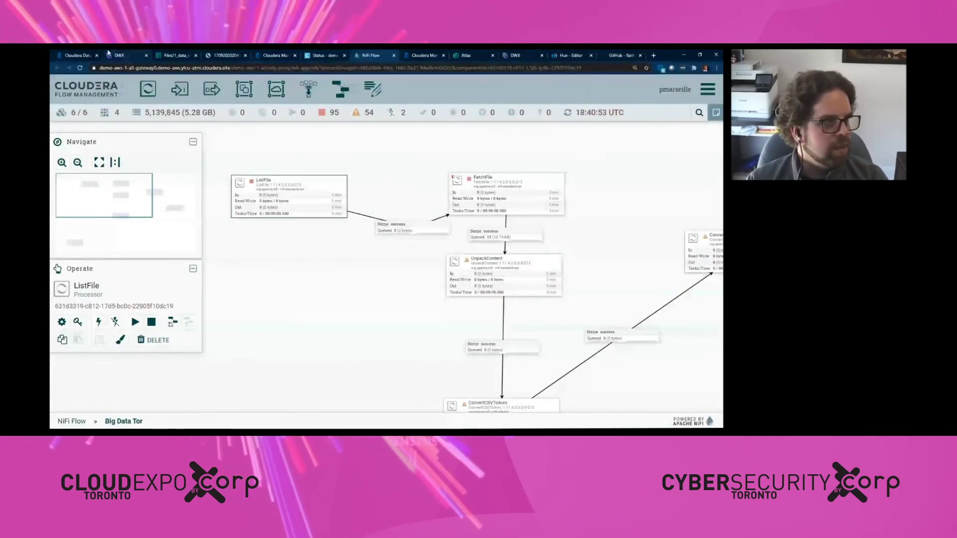
Step: Return to the Data Warehouse overview and open Hue for the aws-1-hive-viz virtual warehouse
{"action": "left_click", "coordinate": [108, 54]}
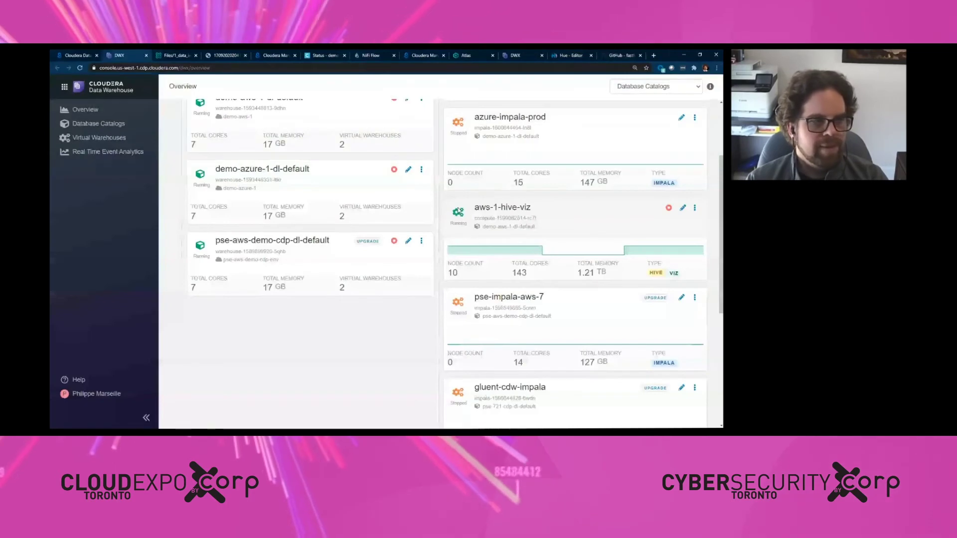
{"action": "left_click", "coordinate": [694, 208]}
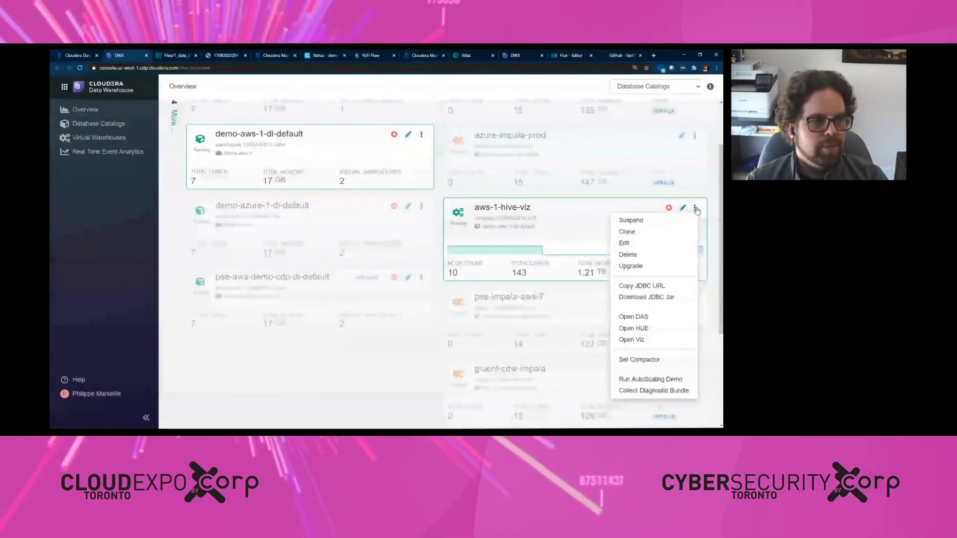
{"action": "left_click", "coordinate": [656, 329]}
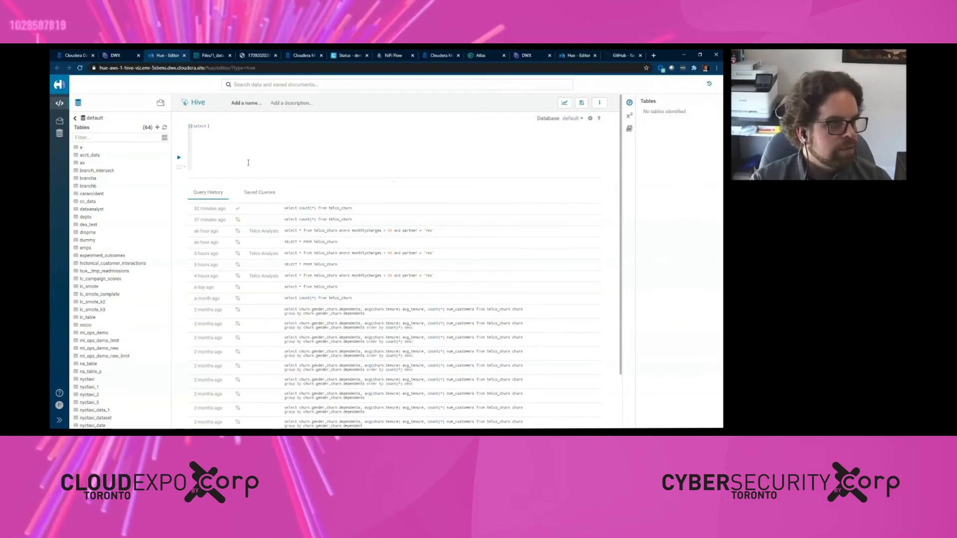
Step: Run the Hive query "select * from telco_churn" and look through the returned rows
{"action": "type", "text": "* from "}
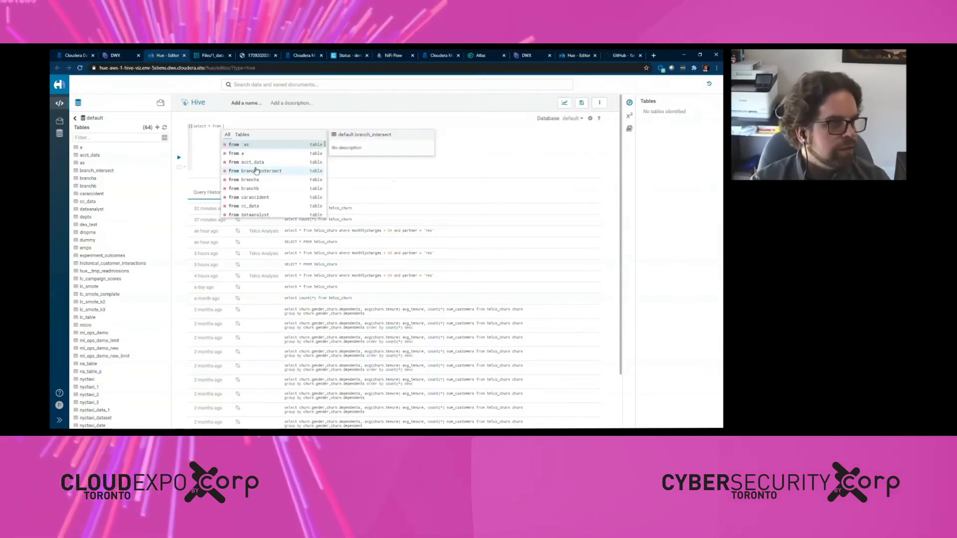
{"action": "type", "text": "tecl"}
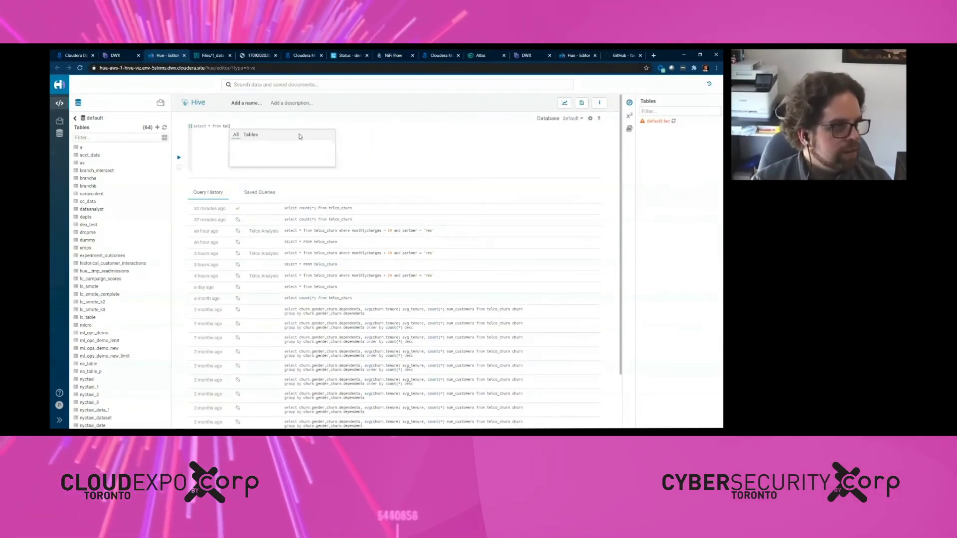
{"action": "left_click", "coordinate": [299, 134]}
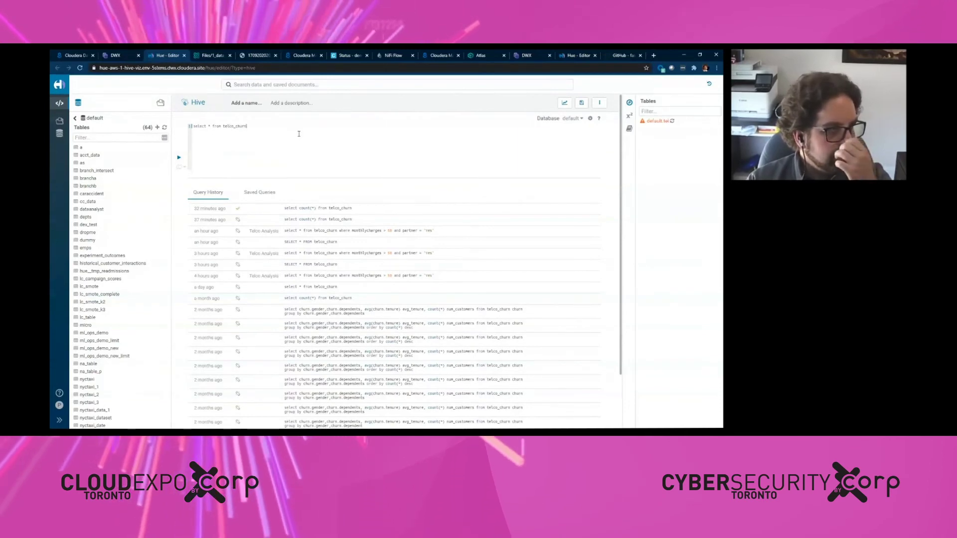
{"action": "key", "text": "ctrl+Return"}
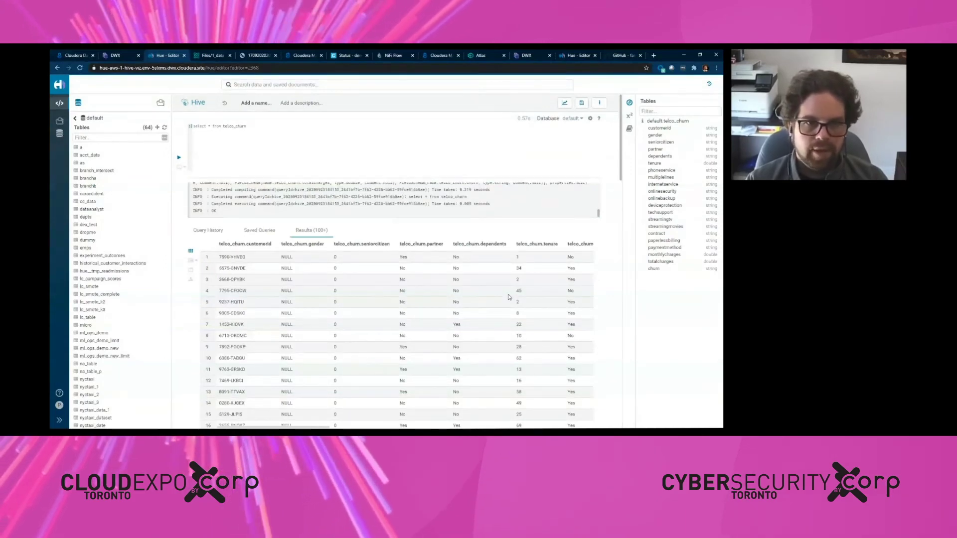
{"action": "scroll", "coordinate": [377, 333], "scroll_direction": "down", "scroll_amount": 3}
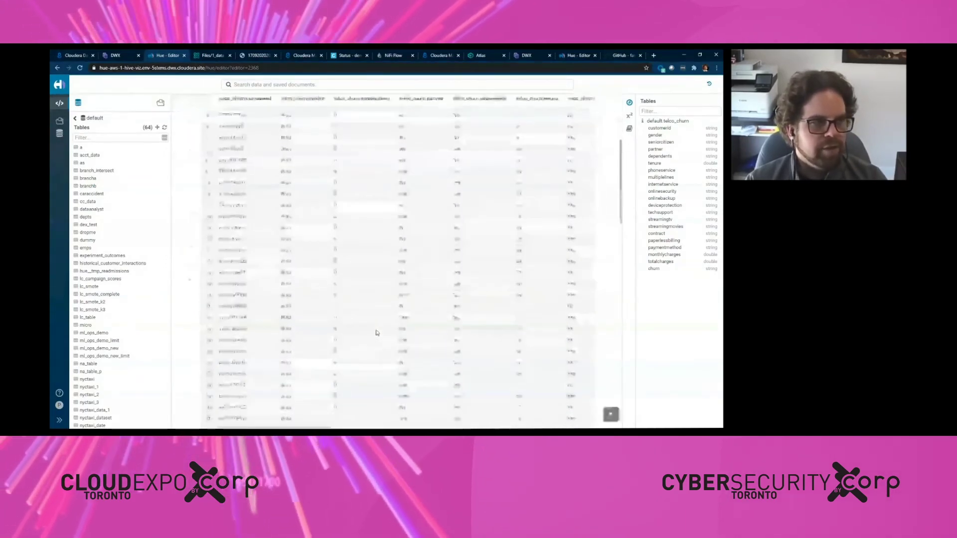
{"action": "scroll", "coordinate": [377, 332], "scroll_direction": "up", "scroll_amount": 3}
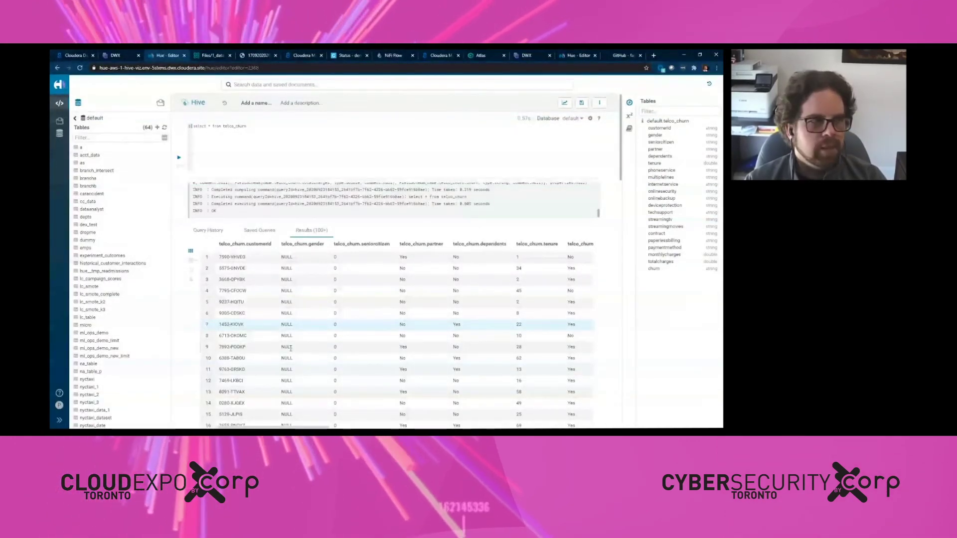
Step: Load and run the saved Telco Analysis query, and set its bar chart's X-axis to telco_churn.gender
{"action": "left_click", "coordinate": [260, 232]}
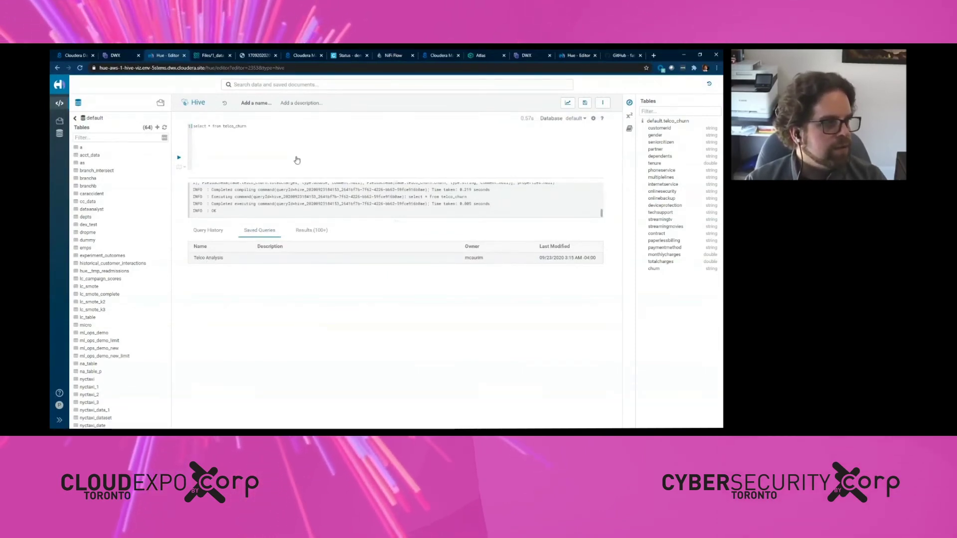
{"action": "left_click", "coordinate": [178, 157]}
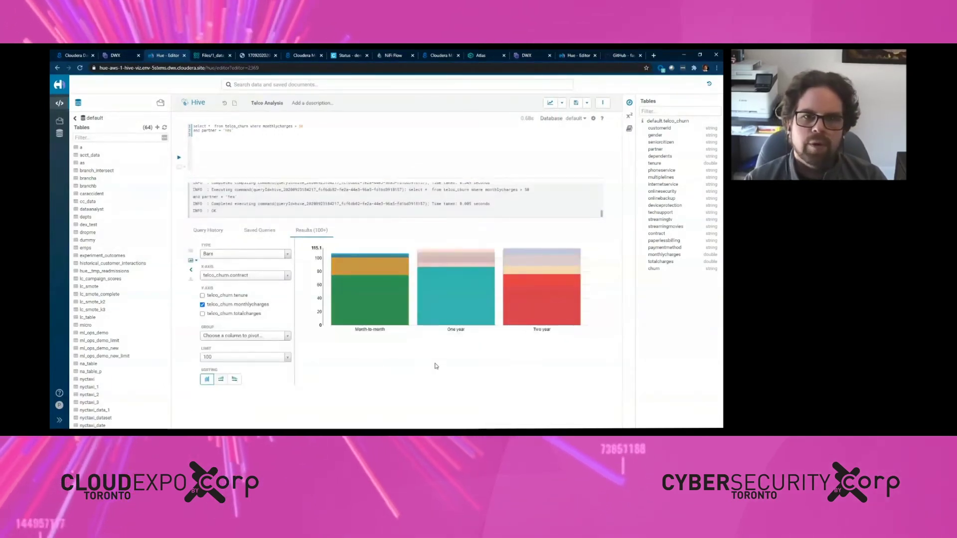
{"action": "left_click", "coordinate": [283, 277]}
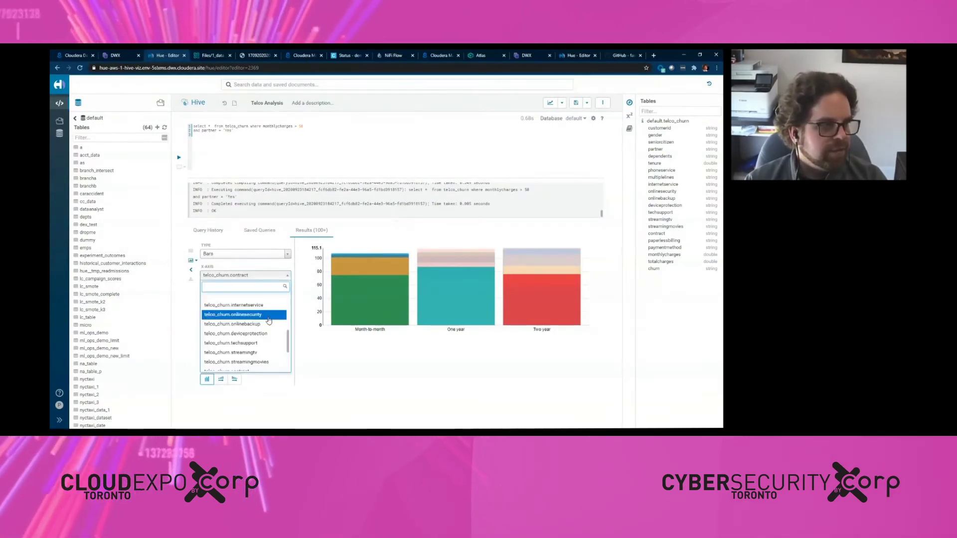
{"action": "left_click", "coordinate": [264, 324]}
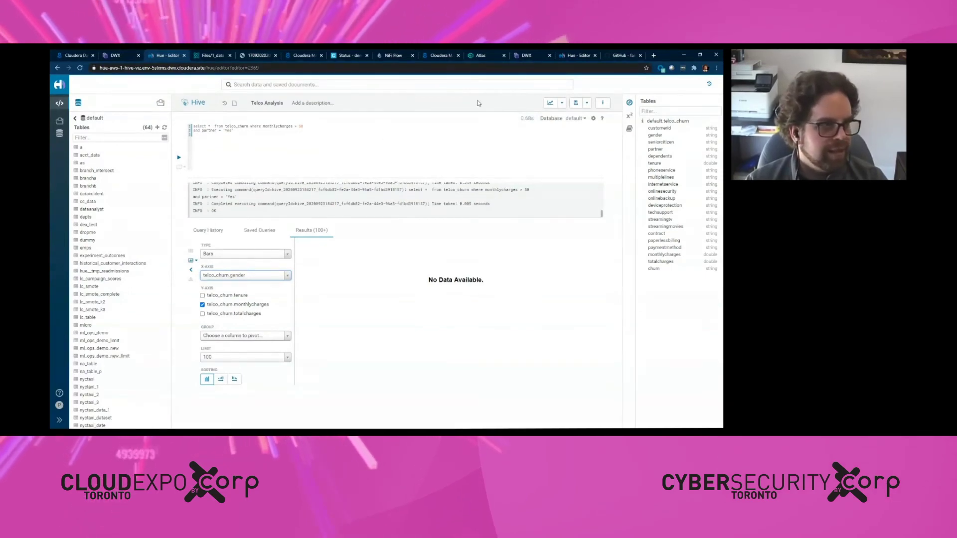
Step: Switch to Atlas and open the telco_churn Hive table's details from the Model Explainer deployment's lineage
{"action": "left_click", "coordinate": [480, 55]}
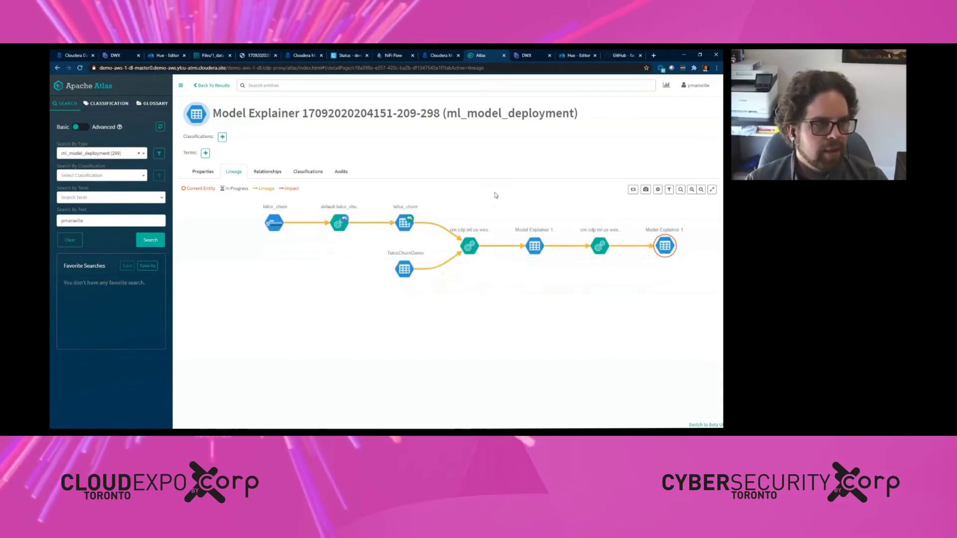
{"action": "left_click", "coordinate": [404, 224]}
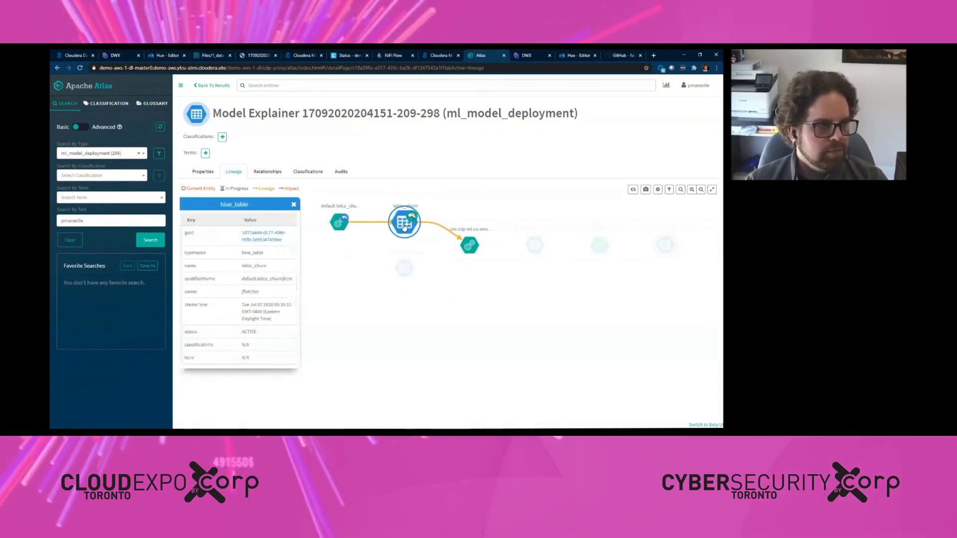
{"action": "left_click", "coordinate": [264, 236]}
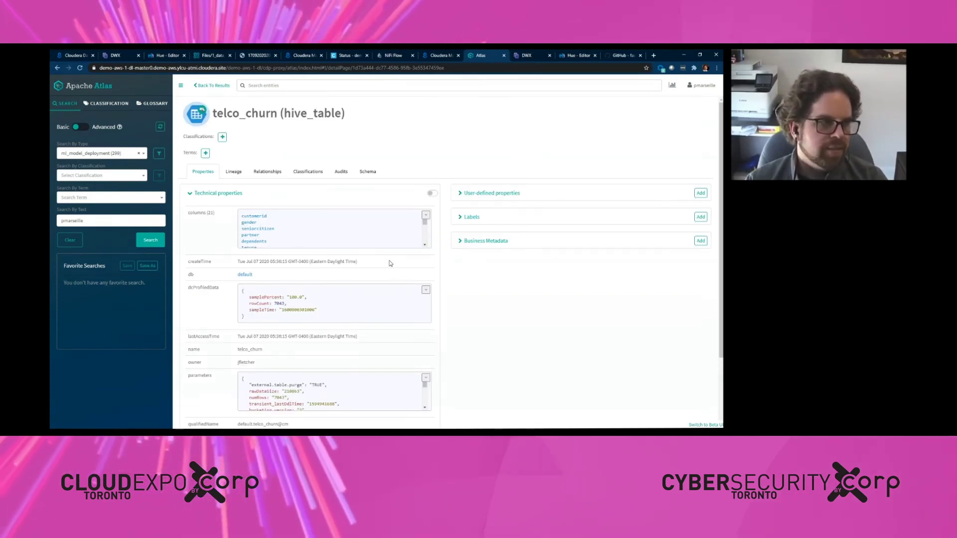
Step: Review the classifications of the gender column in the telco_churn schema, and list the entities tagged PrivateInfo
{"action": "left_click", "coordinate": [368, 171]}
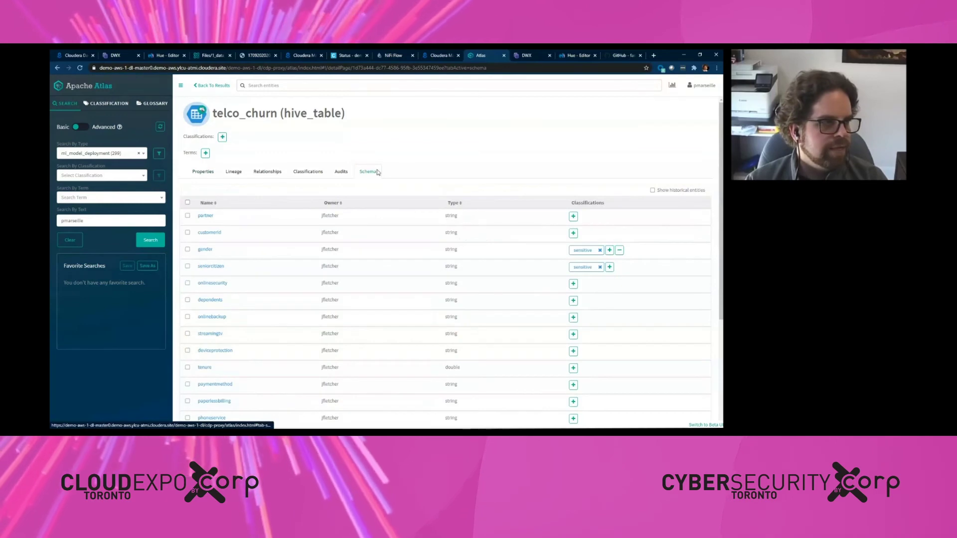
{"action": "left_click", "coordinate": [205, 250]}
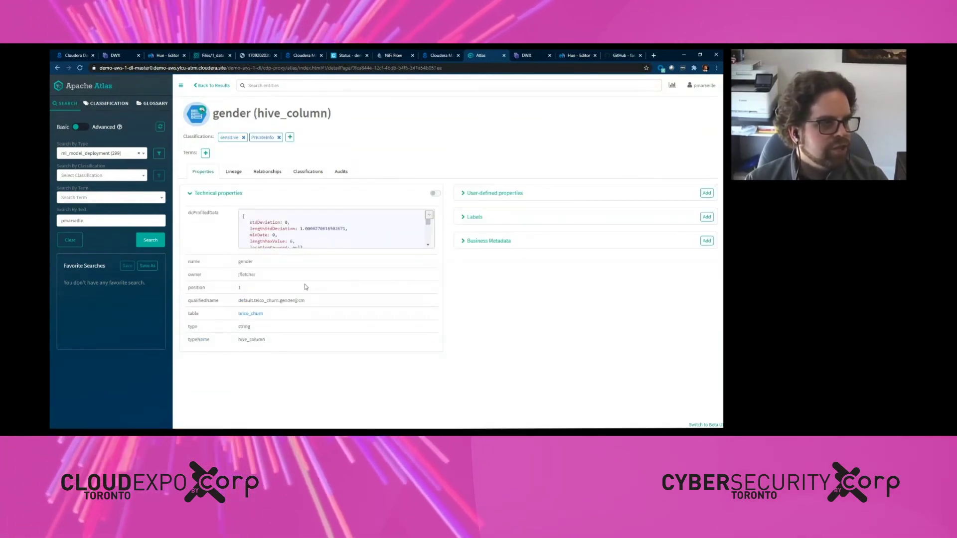
{"action": "left_click", "coordinate": [310, 172]}
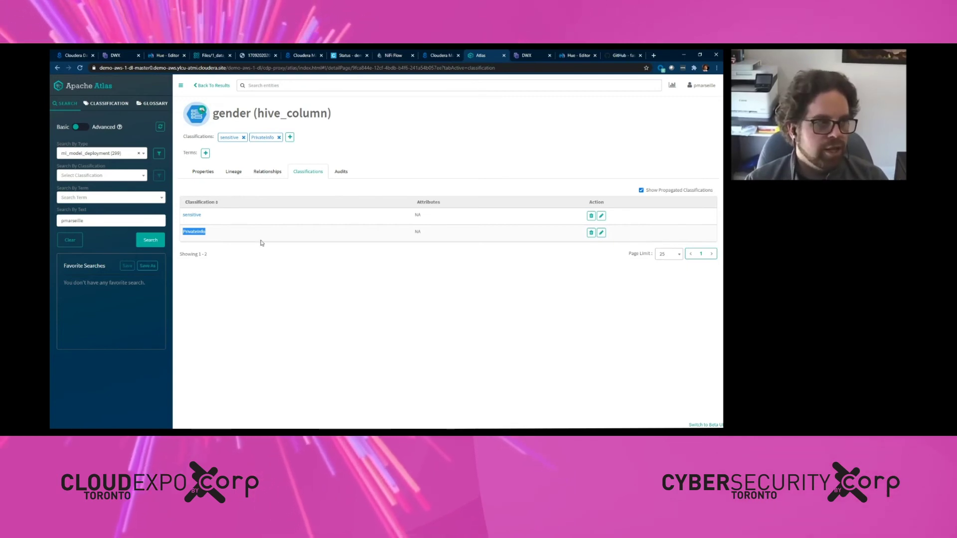
{"action": "left_click", "coordinate": [118, 104]}
{"action": "left_click", "coordinate": [112, 344]}
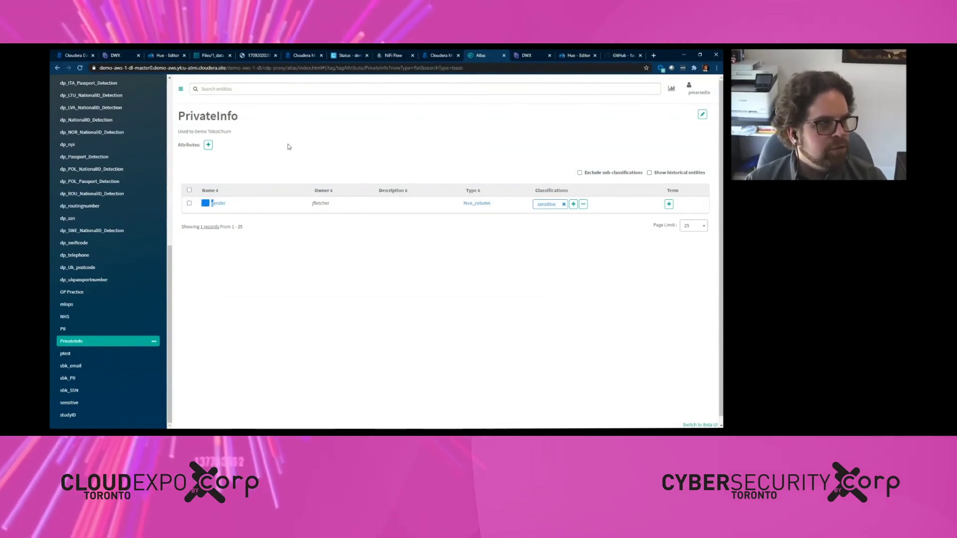
Step: Return to the Management Console's demo-aws-1 environment, open Ranger and display its access audit log
{"action": "left_click", "coordinate": [143, 56]}
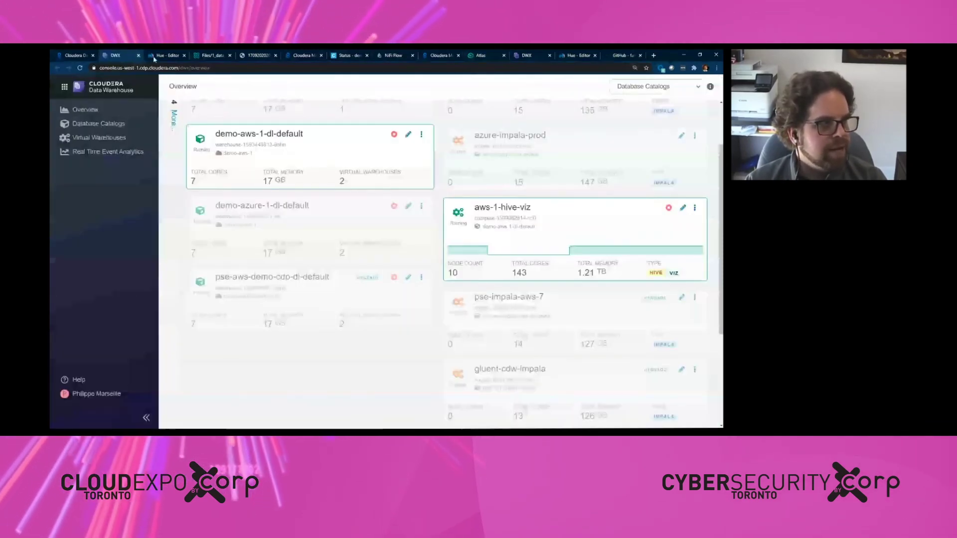
{"action": "left_click", "coordinate": [263, 56]}
{"action": "left_click", "coordinate": [302, 55]}
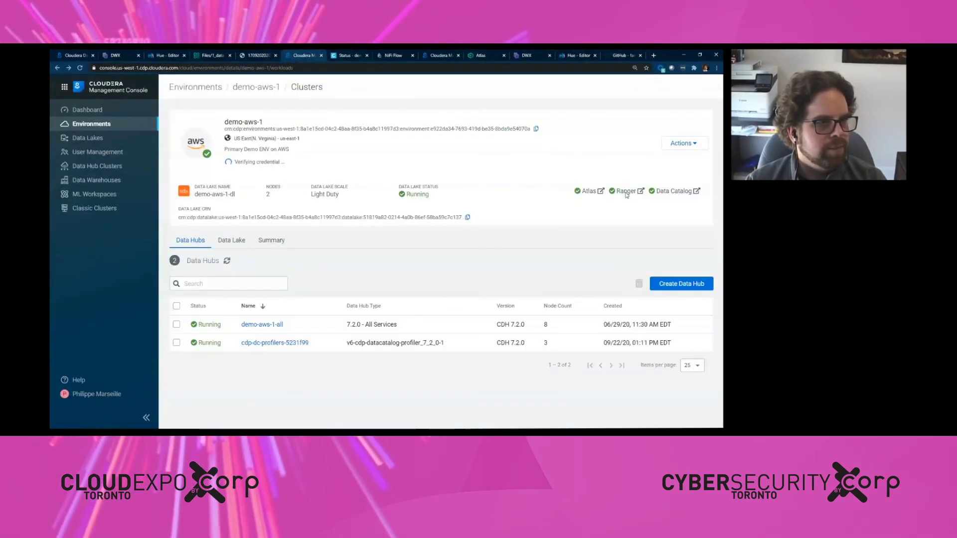
{"action": "left_click", "coordinate": [626, 193]}
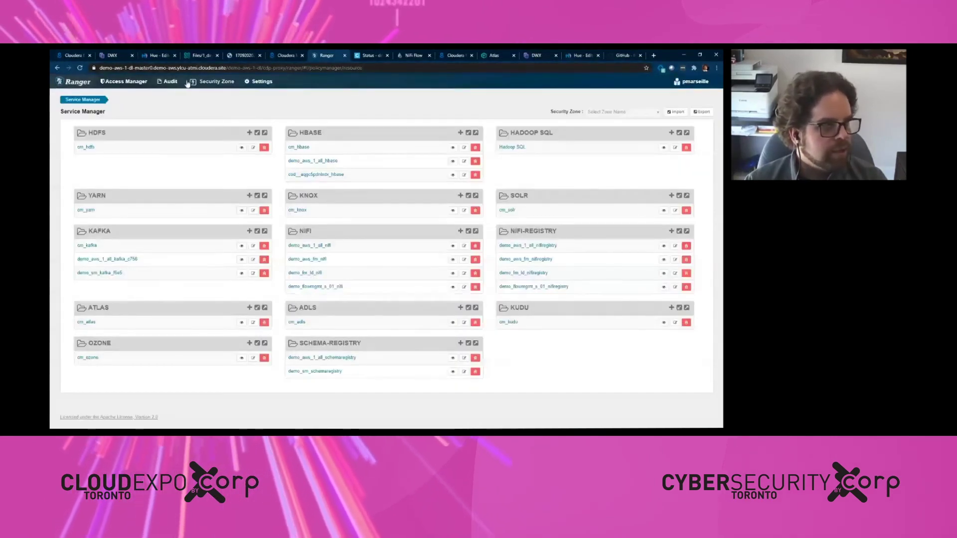
{"action": "left_click", "coordinate": [169, 82]}
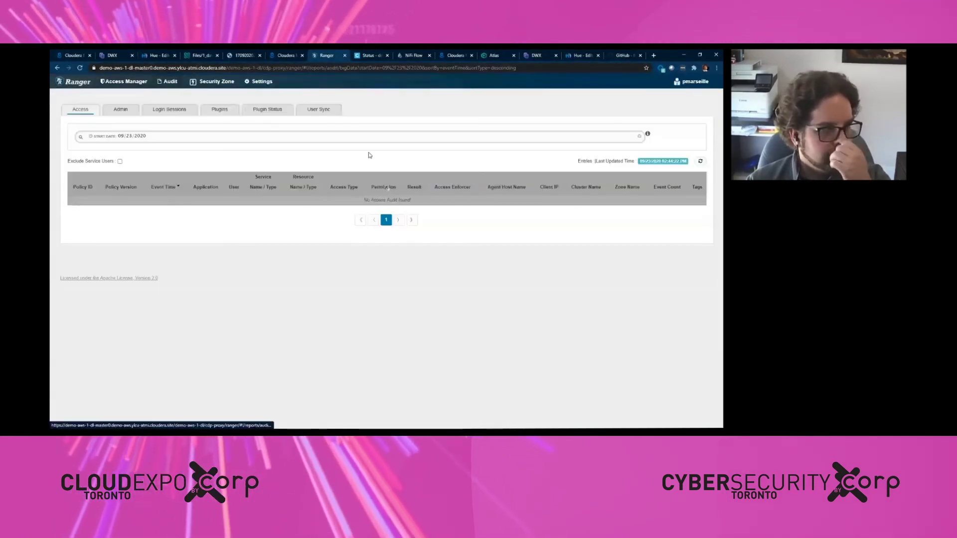
Step: Filter the access audit log starting 09/23/2020 by the presenter's username
{"action": "left_click", "coordinate": [221, 138]}
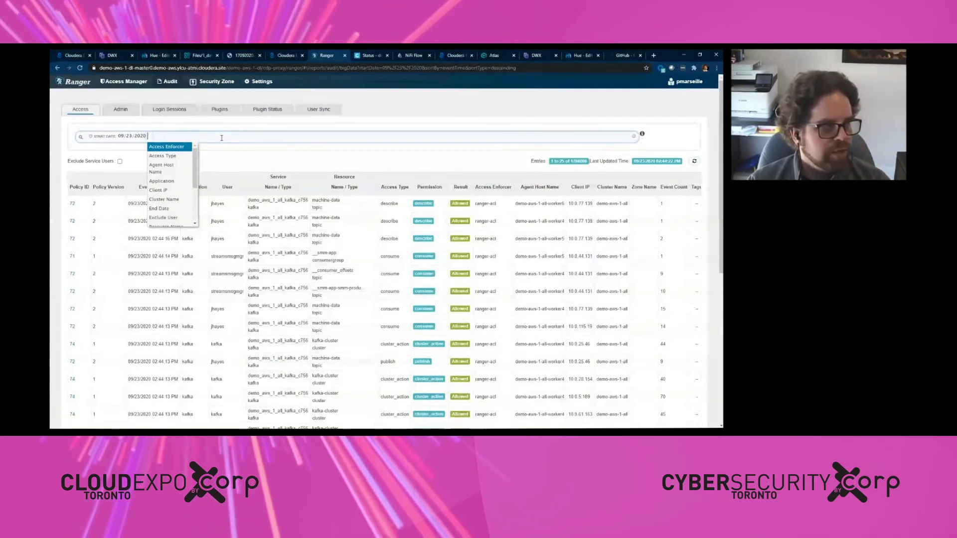
{"action": "type", "text": "us"}
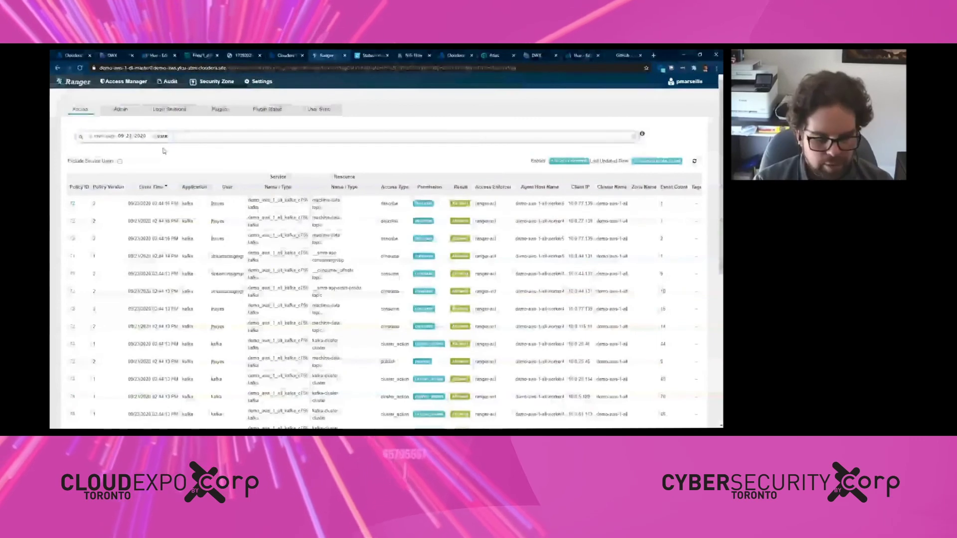
{"action": "type", "text": "pmarseille"}
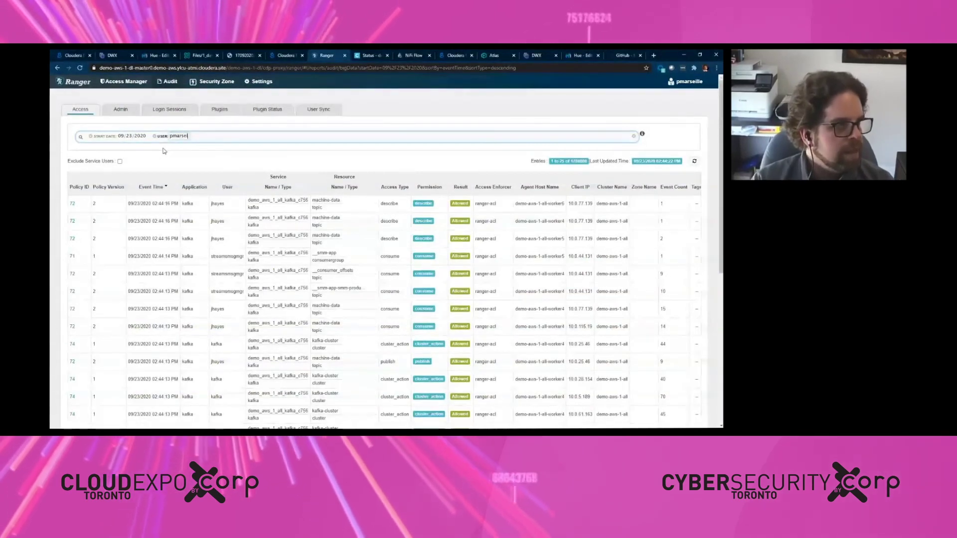
{"action": "key", "text": "Return"}
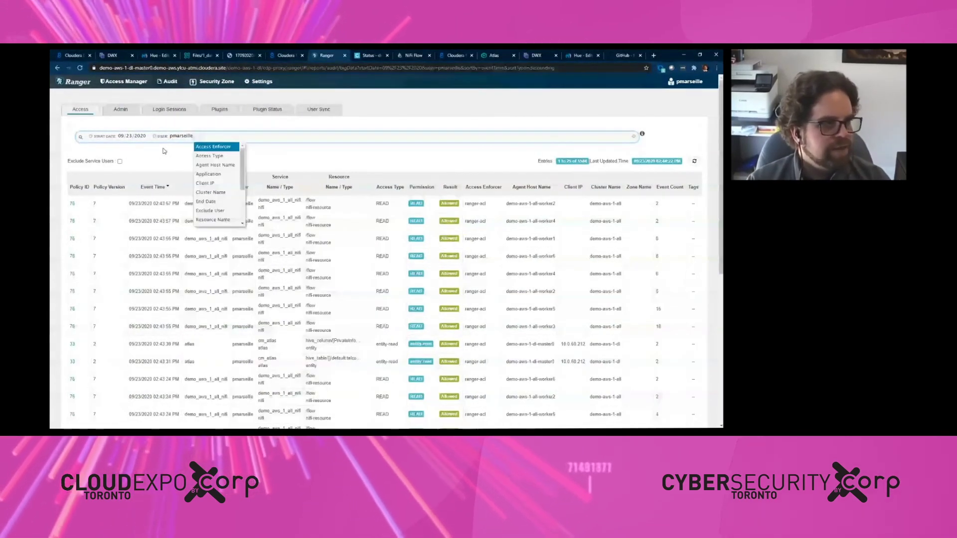
{"action": "left_click", "coordinate": [163, 151]}
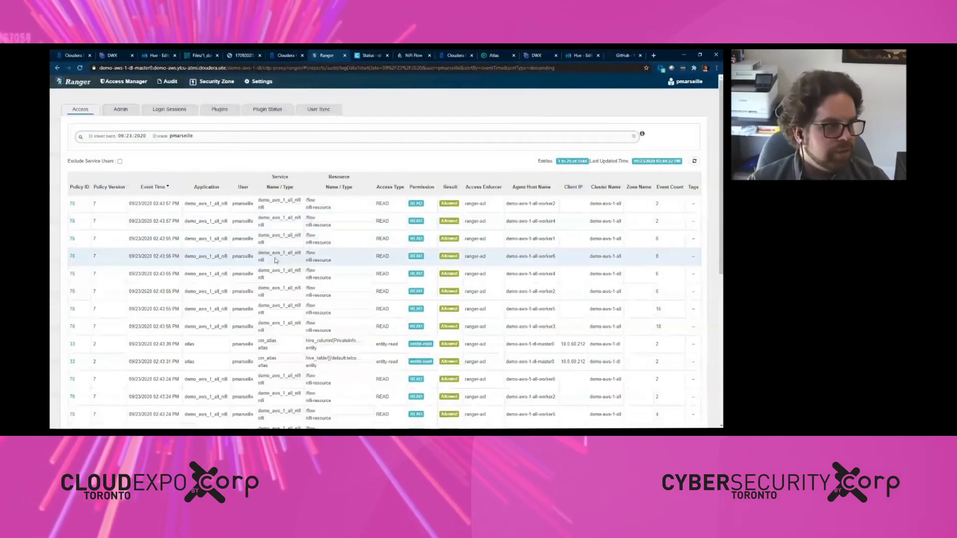
Step: Find the MASK_NULL event on the telco_churn gender column on page 2 of the audit log and open its details
{"action": "scroll", "coordinate": [276, 259], "scroll_direction": "down", "scroll_amount": 2}
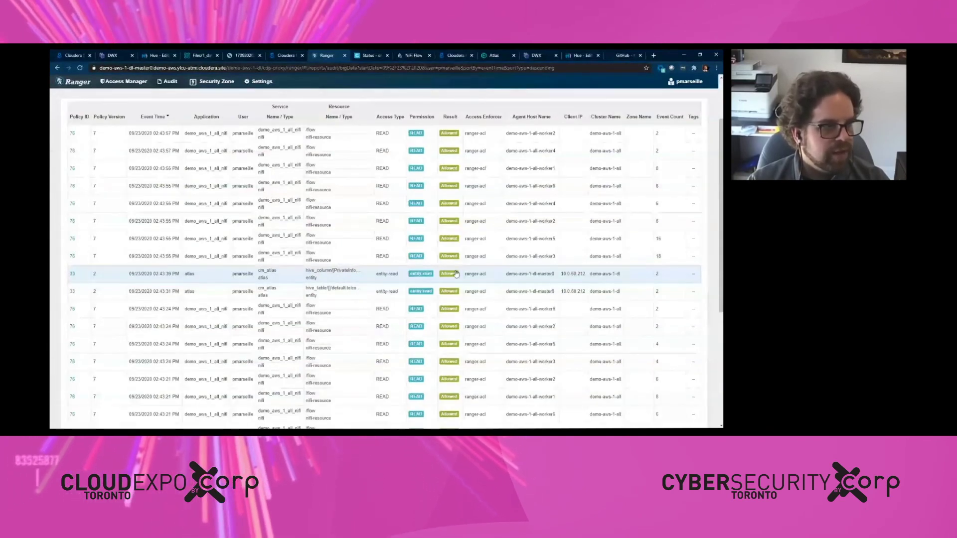
{"action": "scroll", "coordinate": [449, 274], "scroll_direction": "down", "scroll_amount": 5}
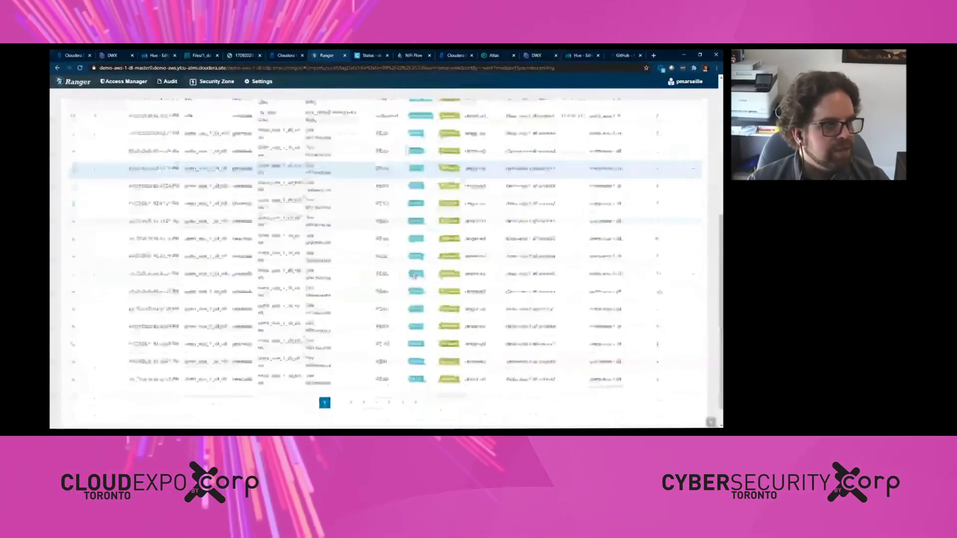
{"action": "scroll", "coordinate": [414, 273], "scroll_direction": "down", "scroll_amount": 3}
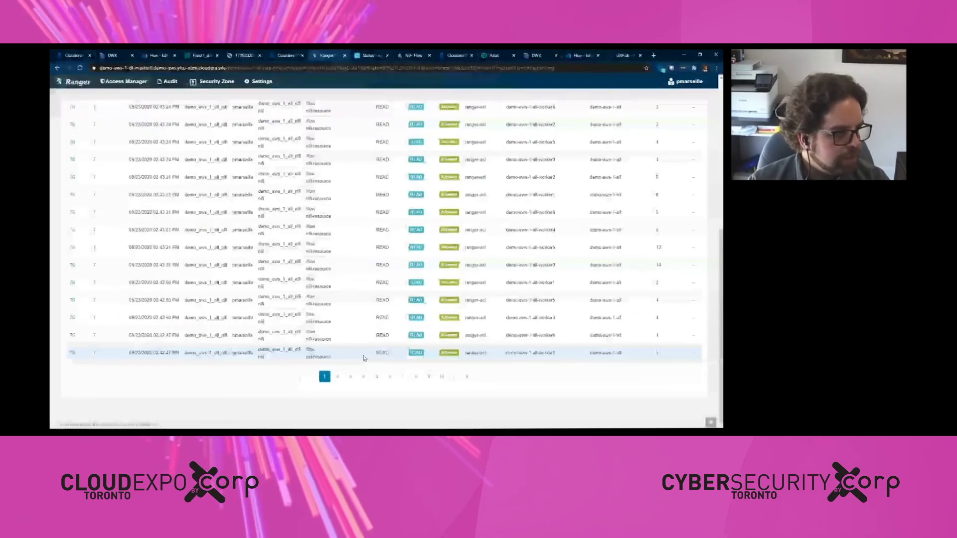
{"action": "left_click", "coordinate": [337, 376]}
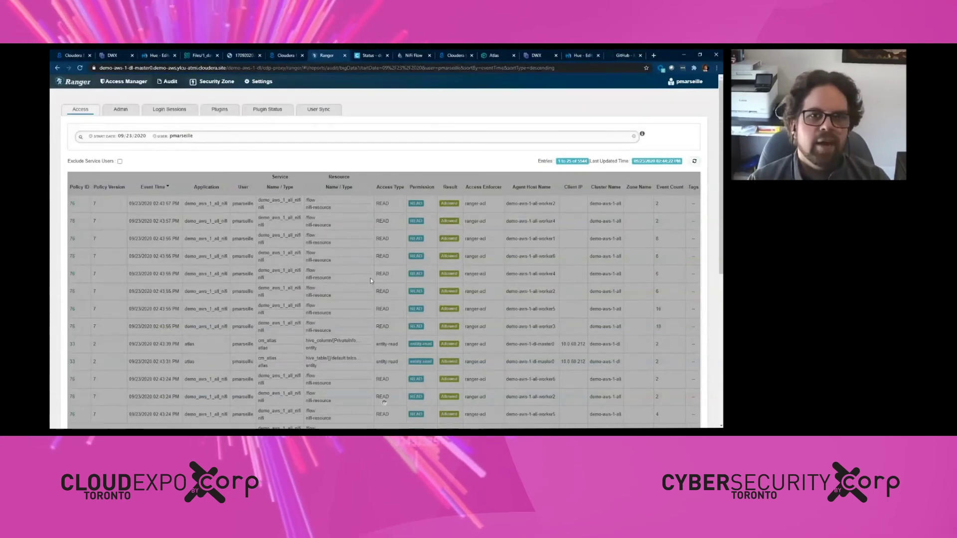
{"action": "scroll", "coordinate": [371, 280], "scroll_direction": "down", "scroll_amount": 7}
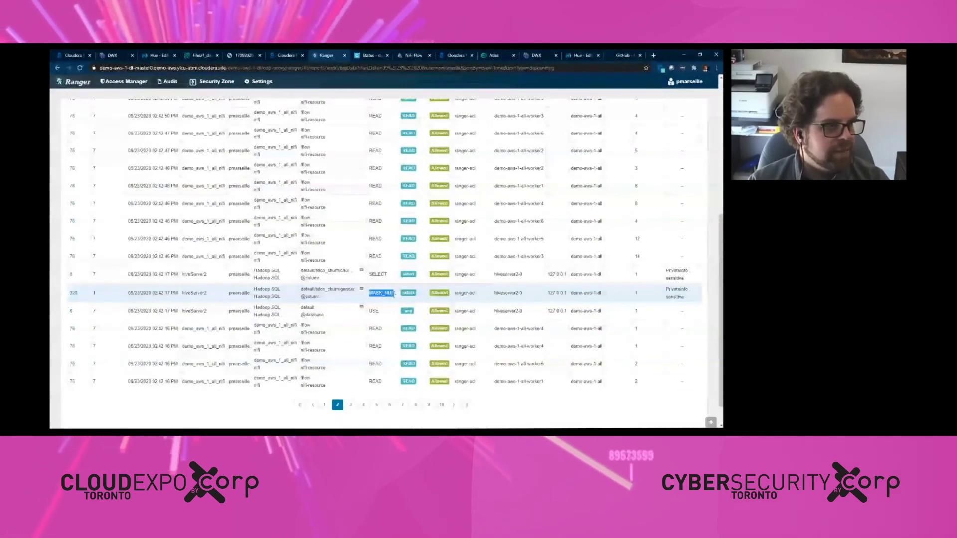
{"action": "left_click", "coordinate": [158, 298]}
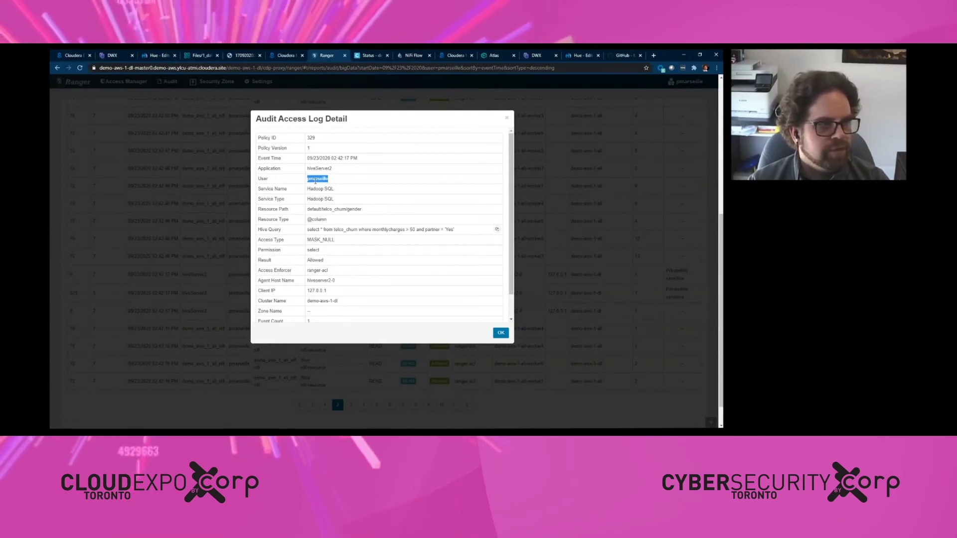
Step: Review the Hive query, access type and tags in the masking event's log detail, and close it
{"action": "triple_click", "coordinate": [316, 228]}
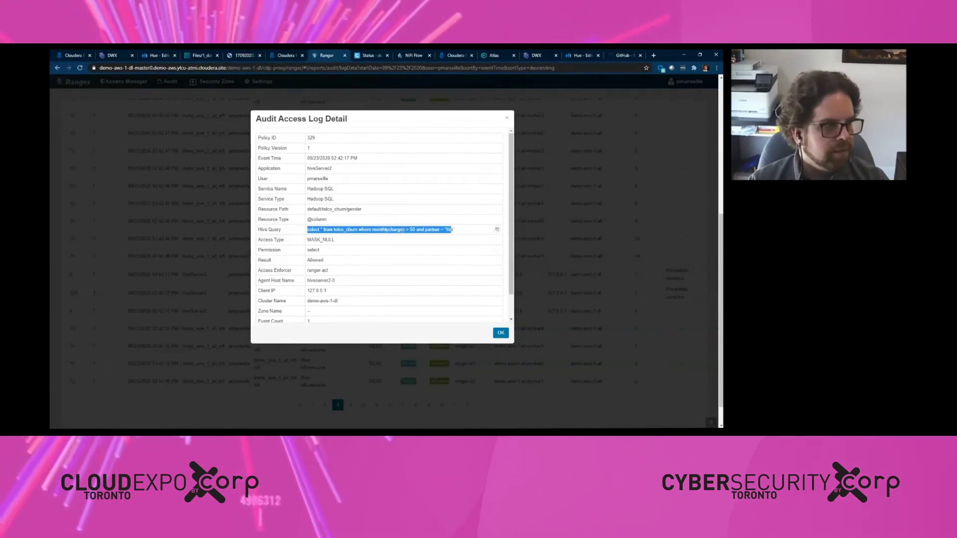
{"action": "scroll", "coordinate": [385, 252], "scroll_direction": "down", "scroll_amount": 1}
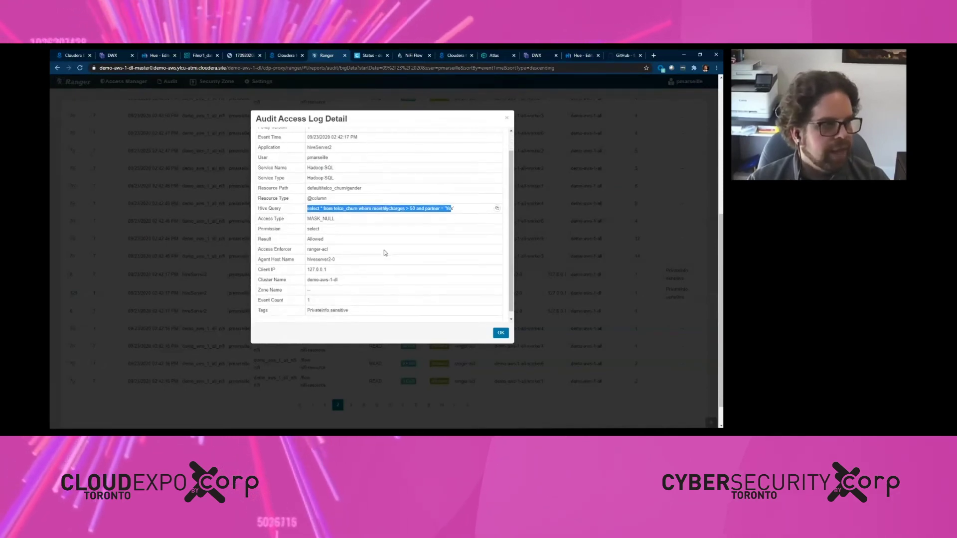
{"action": "left_click", "coordinate": [337, 220]}
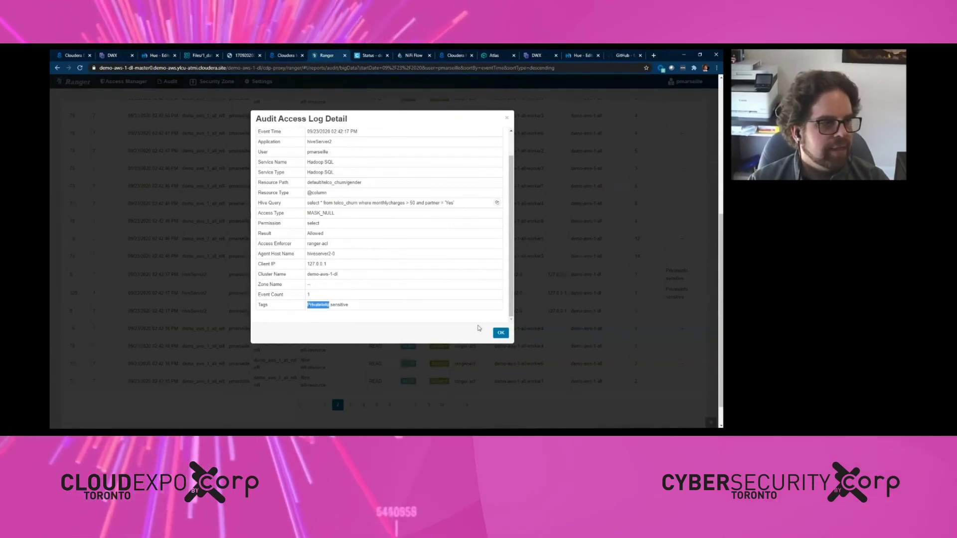
{"action": "left_click", "coordinate": [501, 332]}
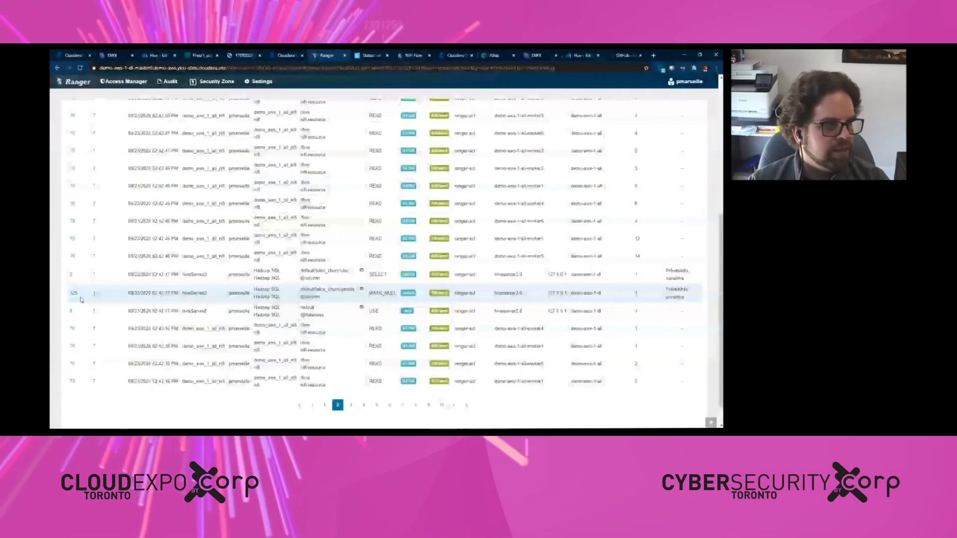
Step: View the details and masking conditions of the policy applied to the MASK_NULL event, and close them
{"action": "left_click", "coordinate": [73, 294]}
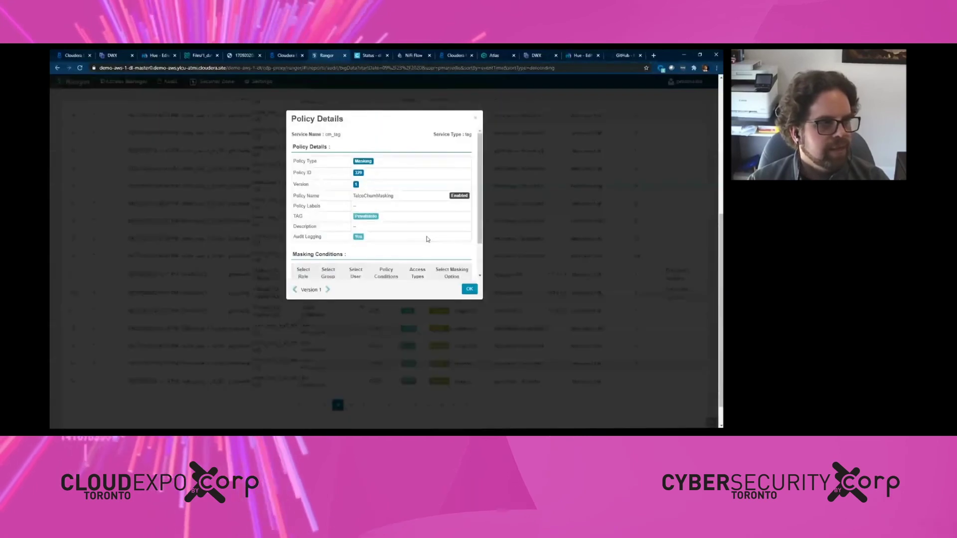
{"action": "scroll", "coordinate": [427, 239], "scroll_direction": "down", "scroll_amount": 2}
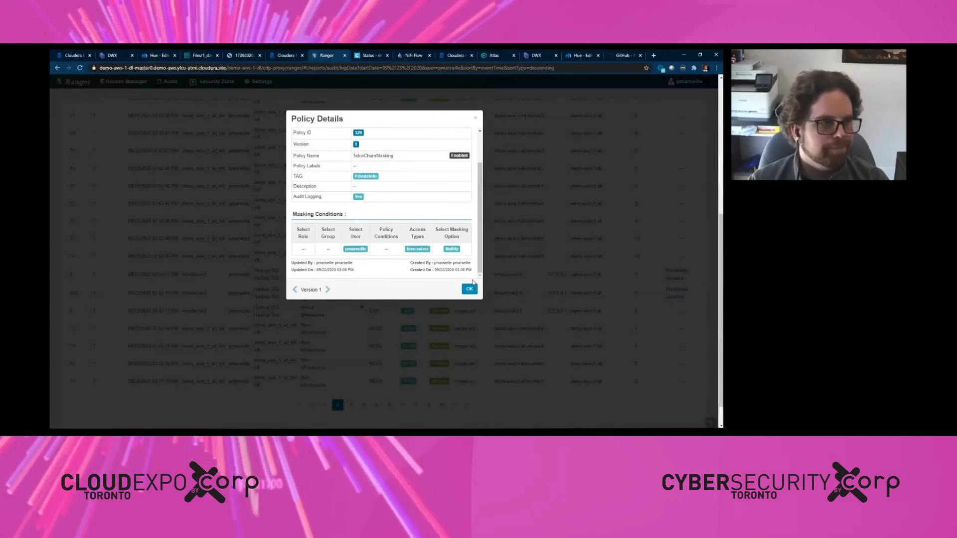
{"action": "left_click", "coordinate": [470, 289]}
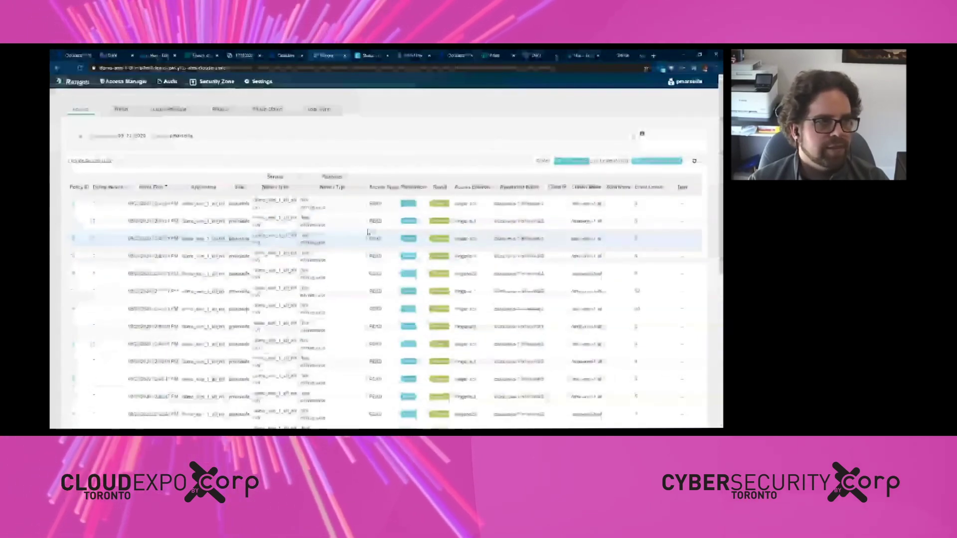
Step: Open the TelcoChurnMasking policy from the masking policies of the cm_tag tag-based service
{"action": "mouse_move", "coordinate": [139, 85]}
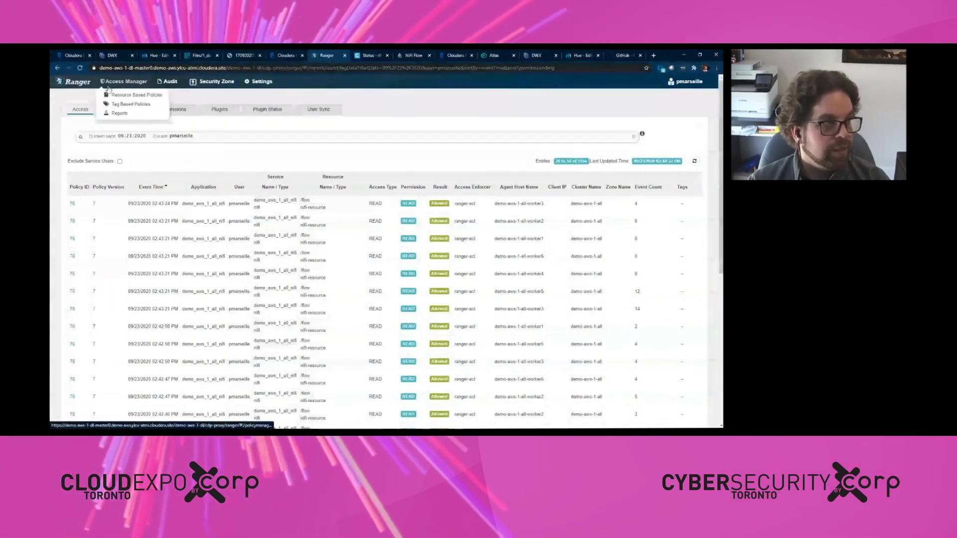
{"action": "left_click", "coordinate": [132, 106]}
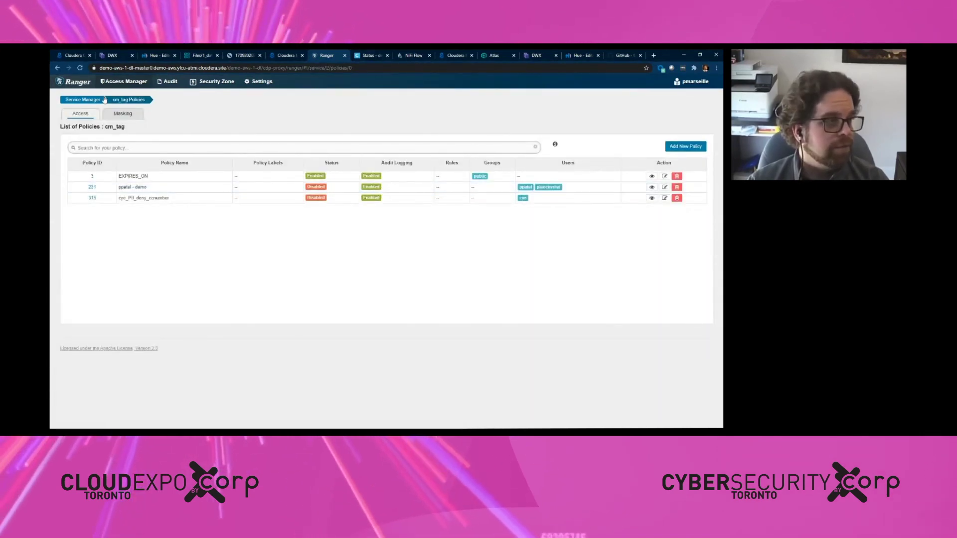
{"action": "left_click", "coordinate": [123, 113]}
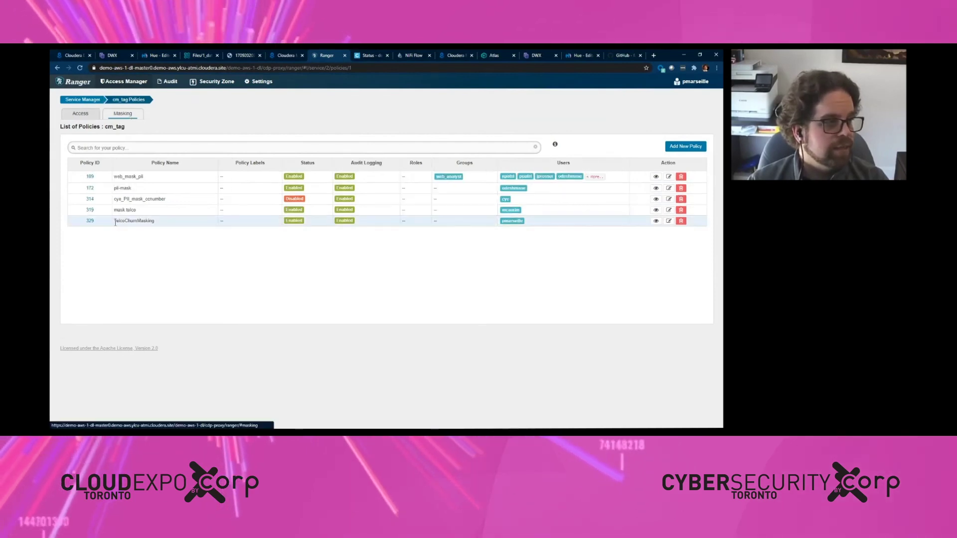
{"action": "left_click", "coordinate": [91, 220]}
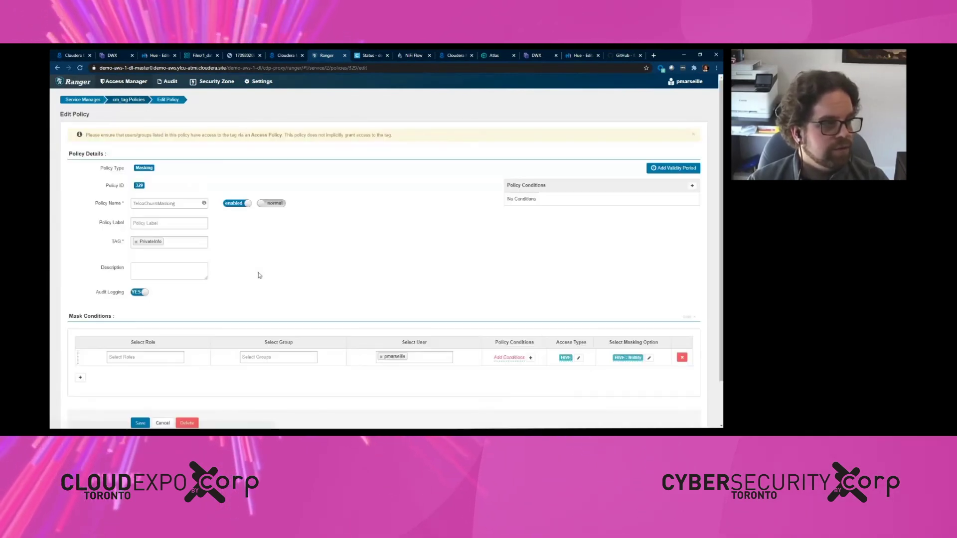
Step: Review the TelcoChurnMasking policy's tag and available masking options, and switch back to the Management Console's demo-aws-1 environment
{"action": "scroll", "coordinate": [349, 277], "scroll_direction": "down", "scroll_amount": 1}
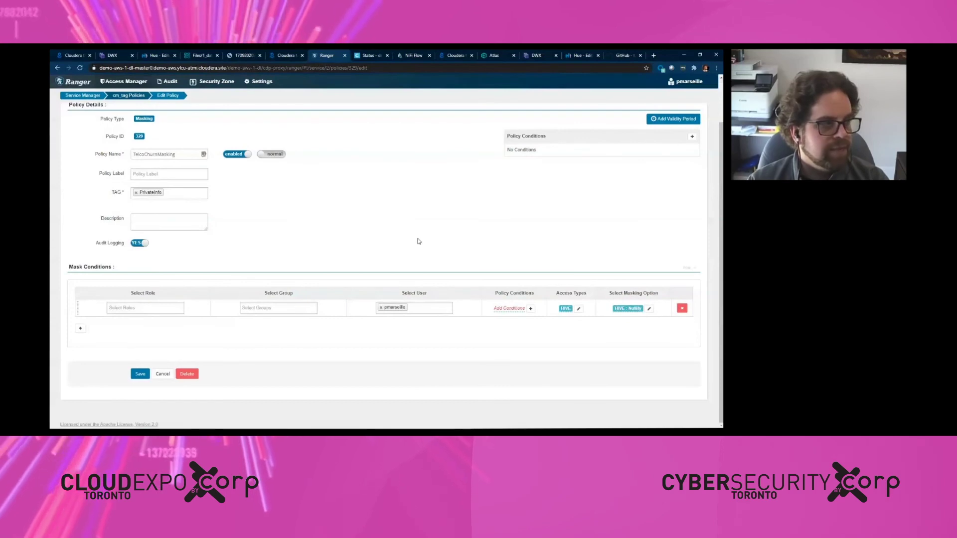
{"action": "left_click", "coordinate": [183, 194]}
{"action": "key", "text": "Escape"}
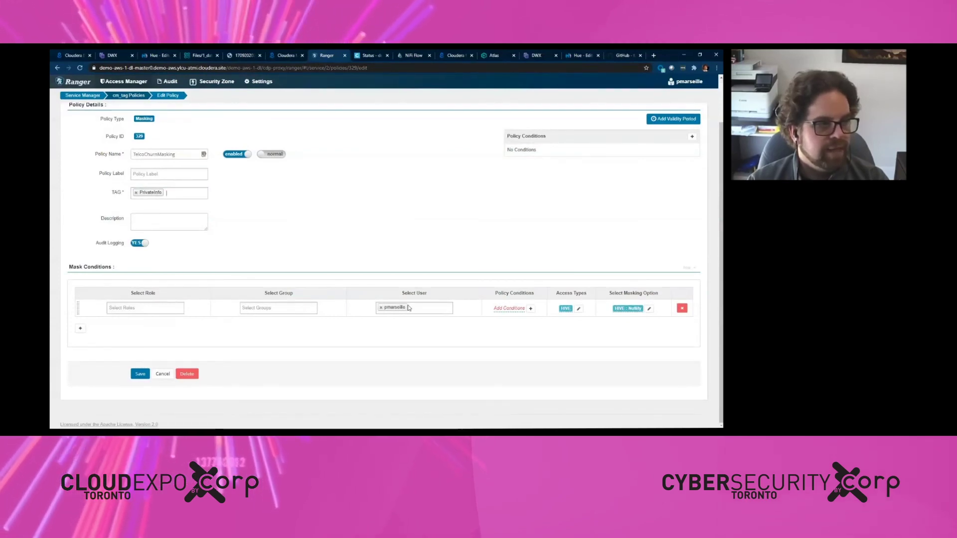
{"action": "left_click", "coordinate": [650, 309]}
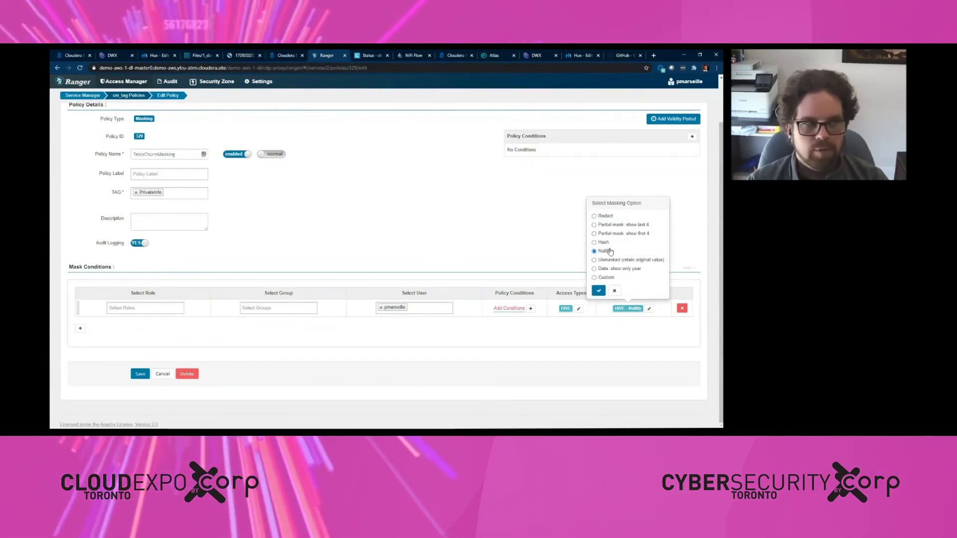
{"action": "left_click", "coordinate": [506, 228]}
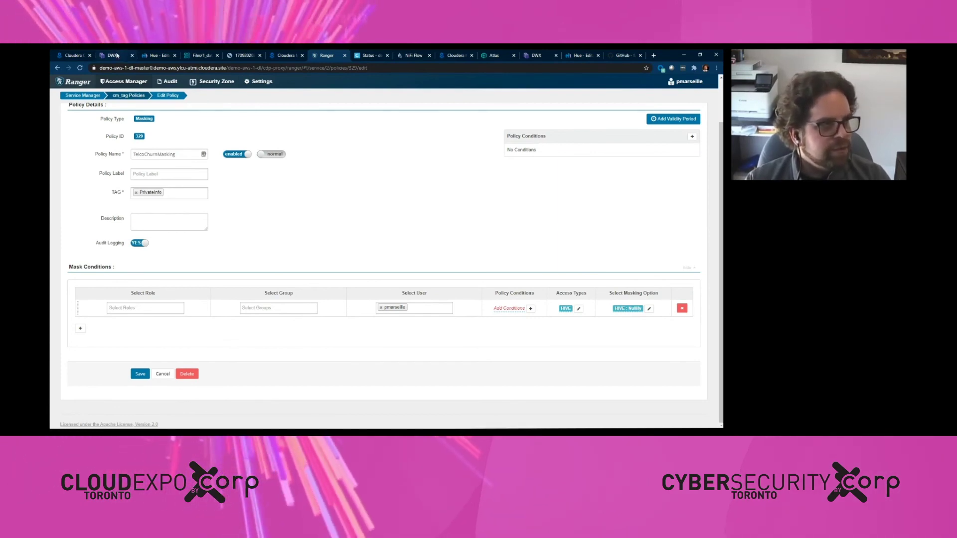
{"action": "left_click", "coordinate": [284, 55]}
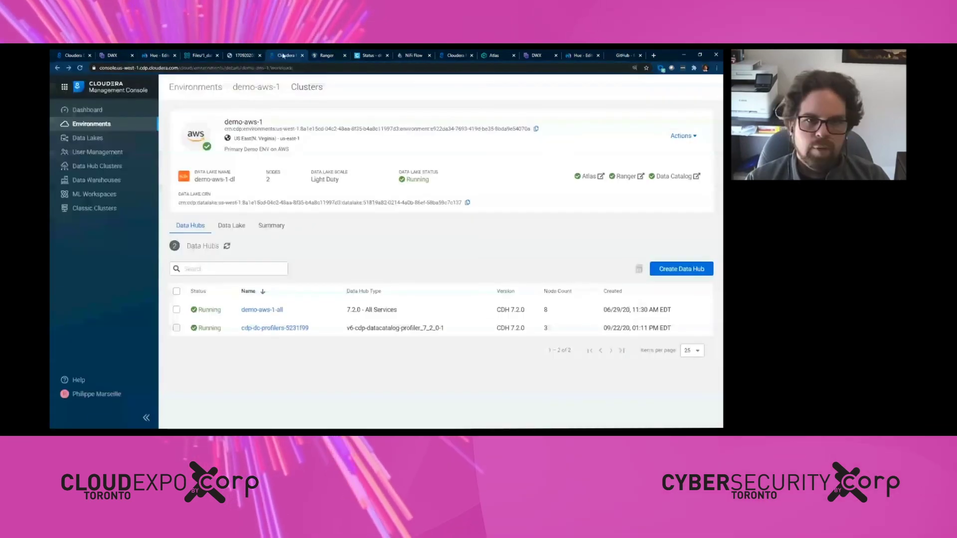